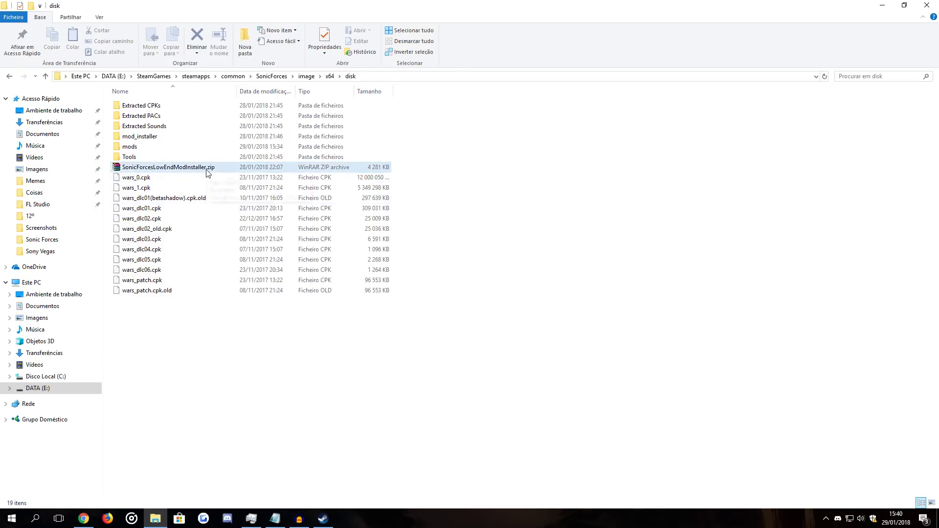
# Open SonicForcesLowEndModInstaller.zip from the disk folder in WinRAR, showing the inner installer zip and Readme.txt
pyautogui.moveTo(193, 351); pyautogui.dragTo(158, 308)
pyautogui.click(177, 169)
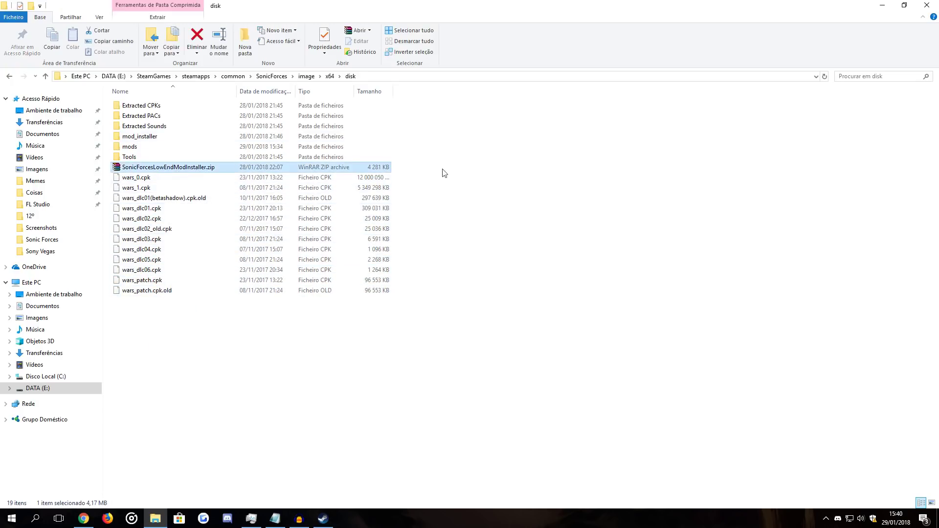
pyautogui.click(540, 175)
pyautogui.doubleClick(236, 168)
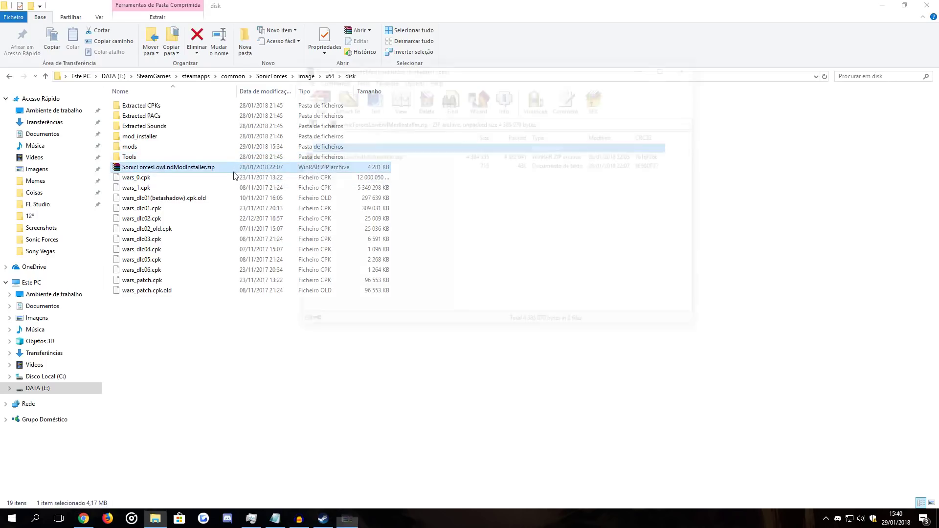
pyautogui.moveTo(342, 66); pyautogui.dragTo(482, 62)
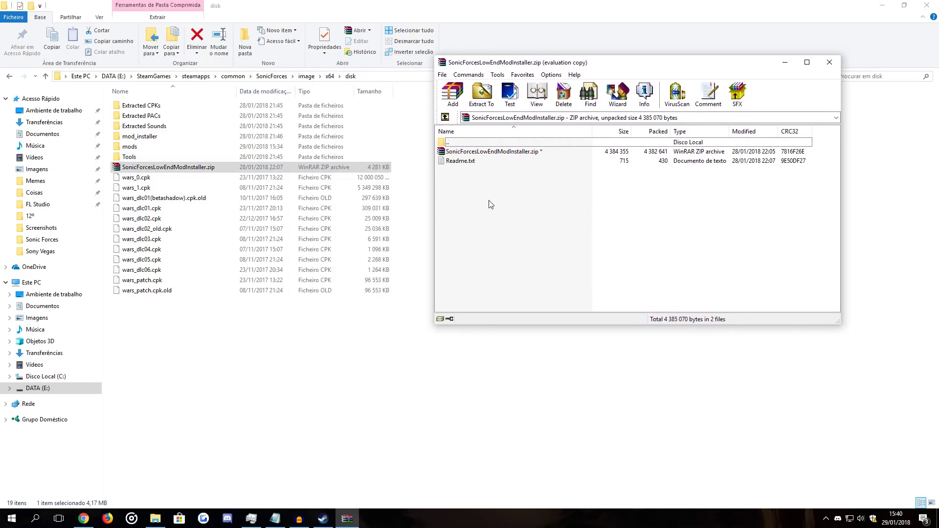
pyautogui.doubleClick(482, 161)
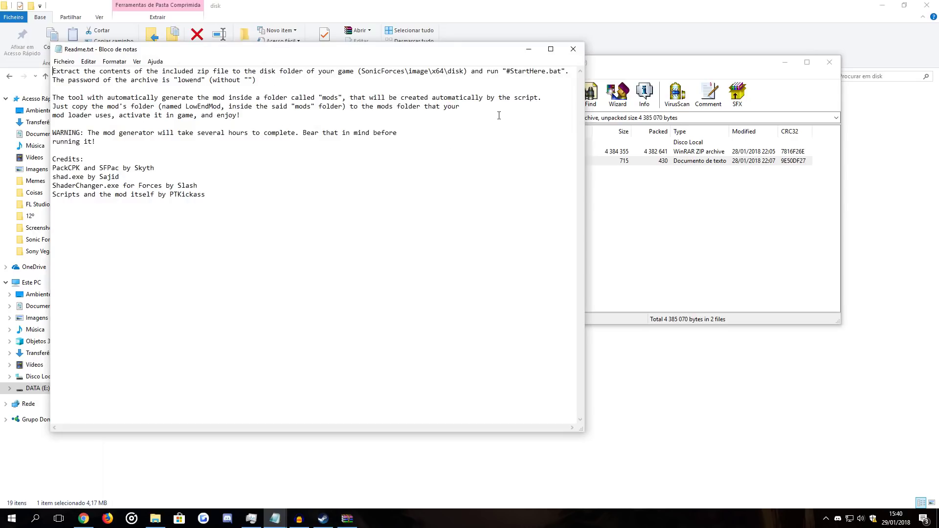
pyautogui.moveTo(200, 80)
pyautogui.mouseDown()
pyautogui.moveTo(171, 79)
pyautogui.moveTo(206, 79)
pyautogui.mouseUp()
pyautogui.moveTo(177, 80); pyautogui.dragTo(197, 80)
pyautogui.rightClick(197, 80)
pyautogui.click(220, 106)
pyautogui.click(573, 49)
pyautogui.click(573, 217)
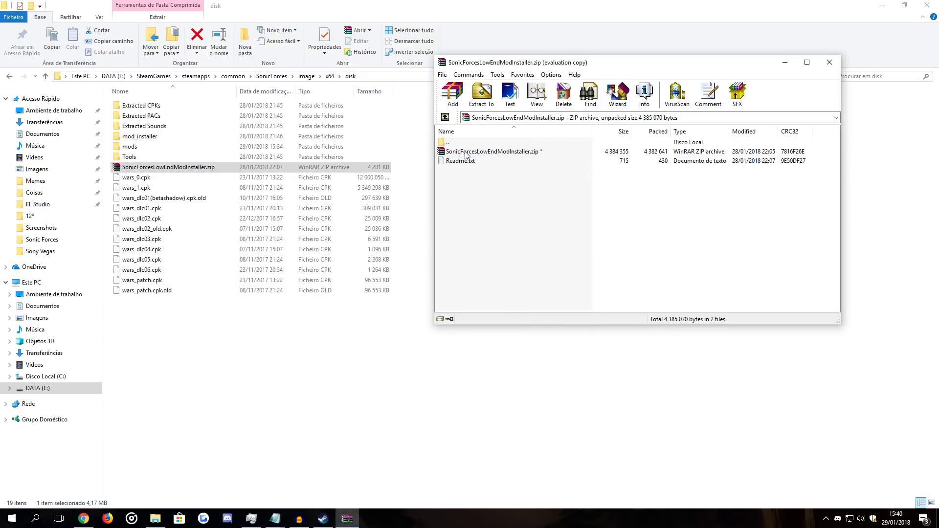
# Open the inner installer zip with the pasted password and select all 12 files
pyautogui.doubleClick(466, 153)
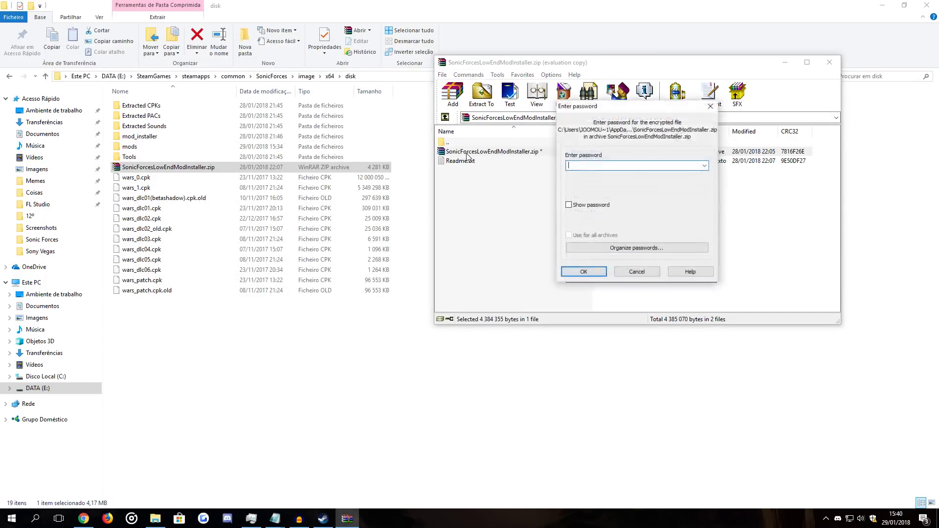
pyautogui.rightClick(608, 166)
pyautogui.click(612, 208)
pyautogui.click(583, 272)
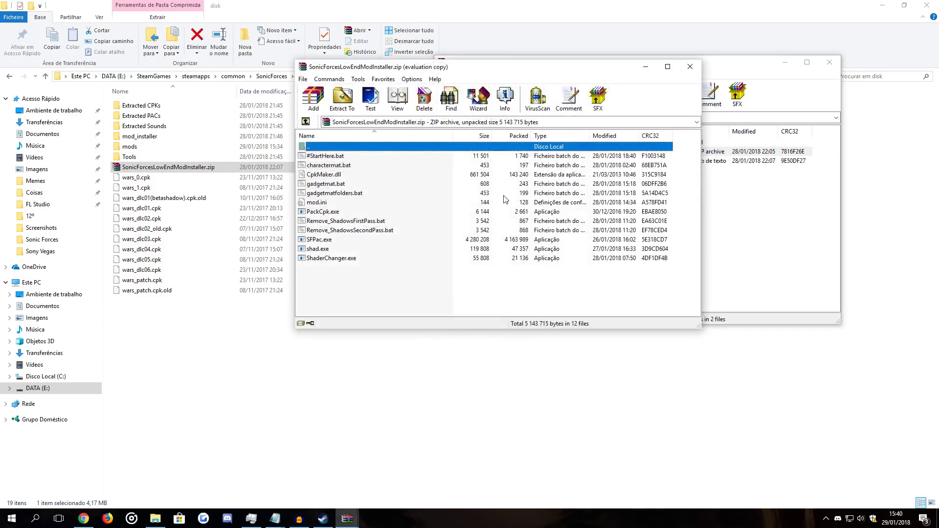
pyautogui.click(330, 273)
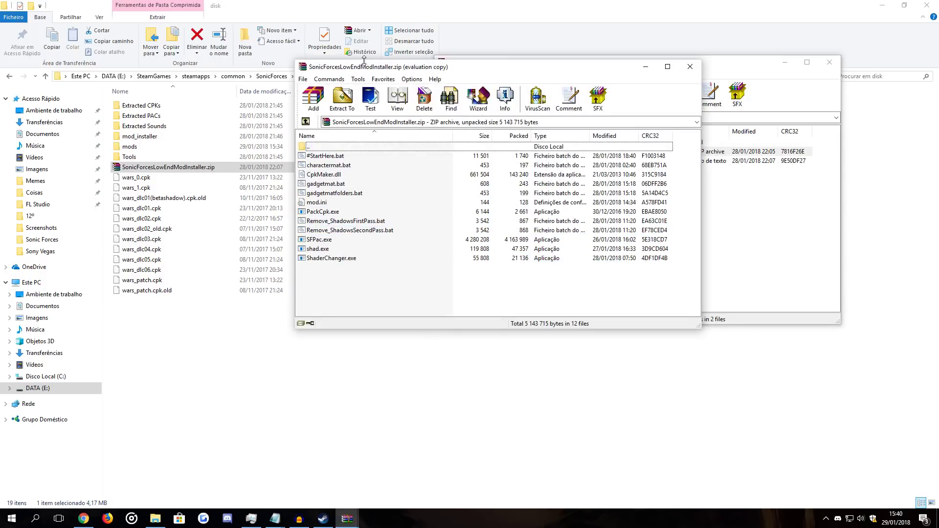
pyautogui.moveTo(365, 59); pyautogui.dragTo(428, 56)
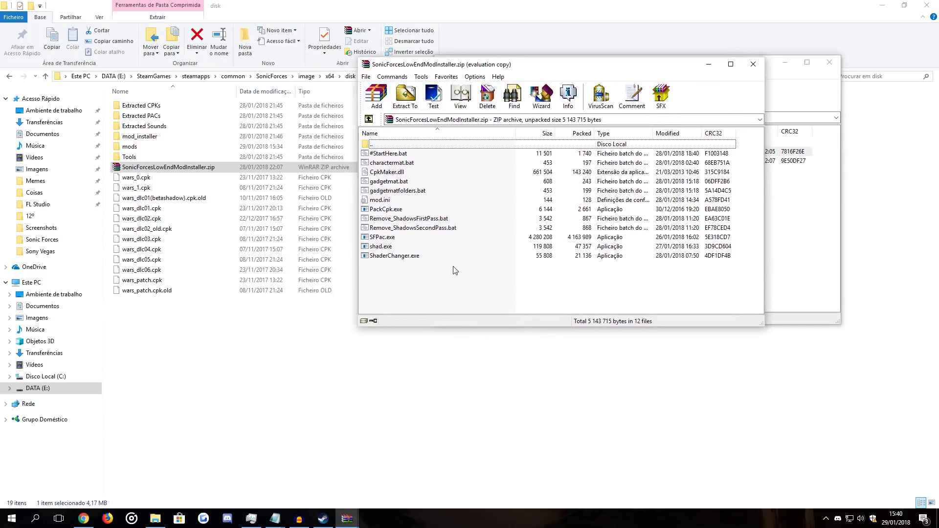
pyautogui.hotkey('ctrl', 'a')
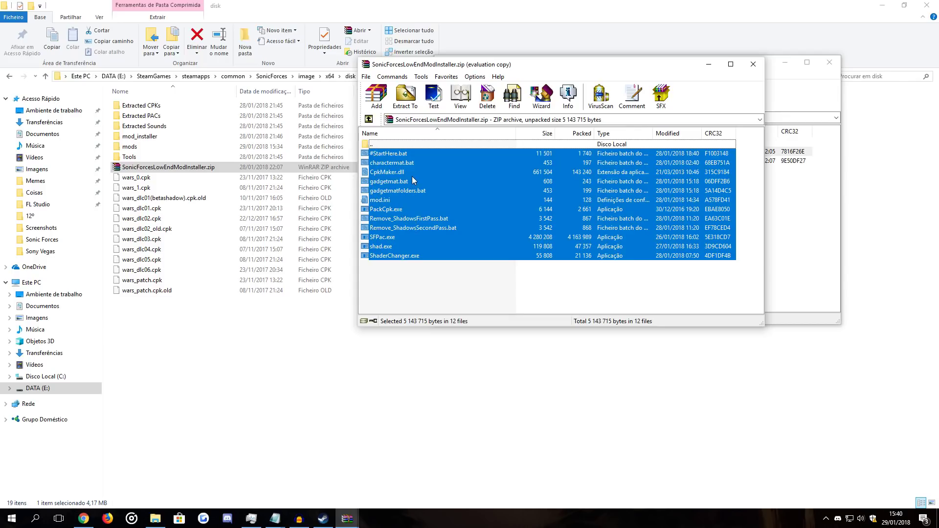
# Return Explorer to SonicForces\image\x64\disk and bring the archive's file list forward
pyautogui.click(348, 77)
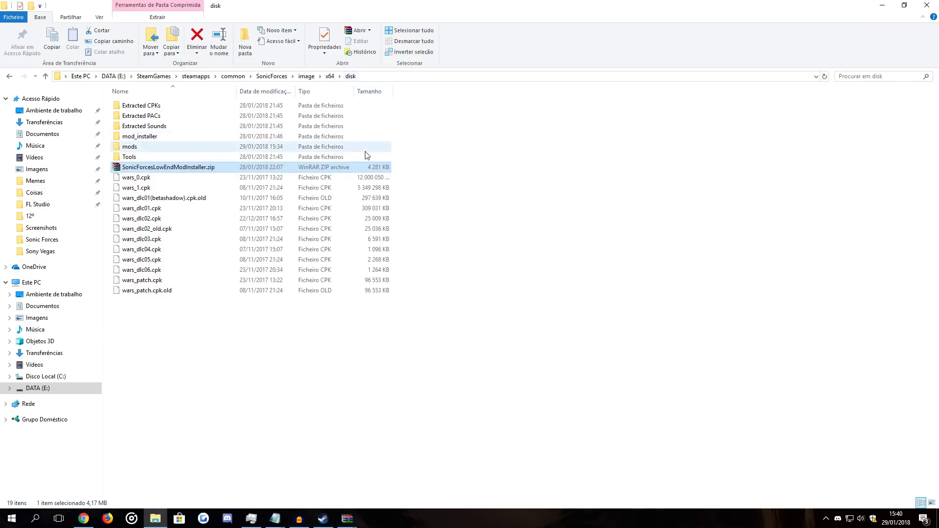
pyautogui.click(282, 76)
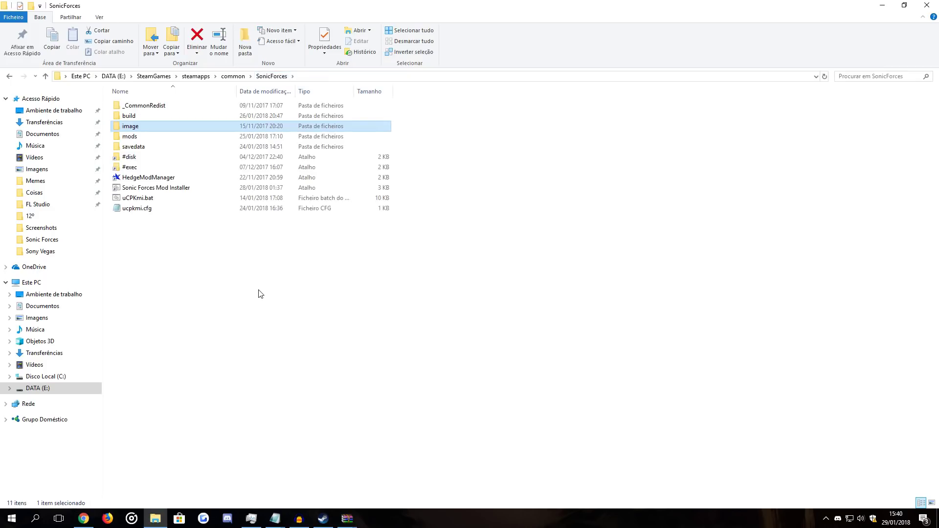
pyautogui.click(233, 76)
pyautogui.doubleClick(151, 295)
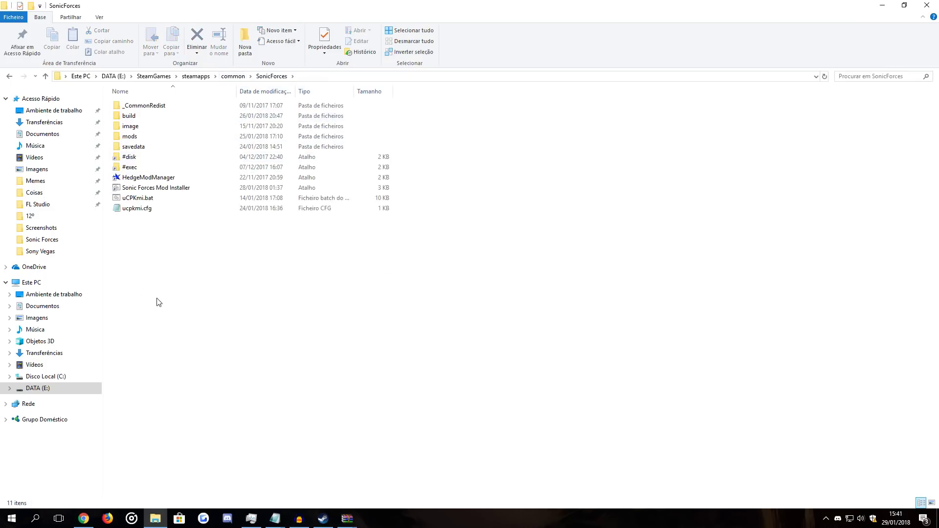
pyautogui.doubleClick(134, 127)
pyautogui.doubleClick(135, 107)
pyautogui.doubleClick(130, 106)
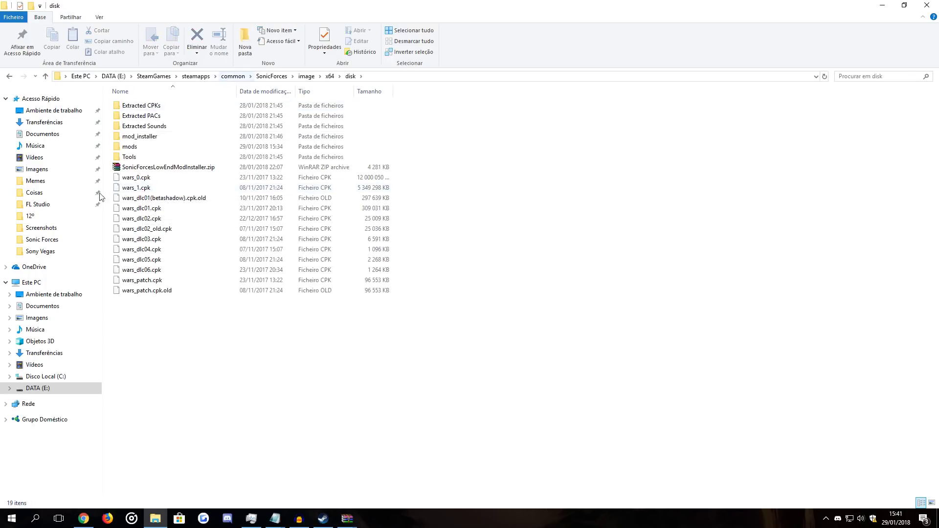
pyautogui.moveTo(347, 518)
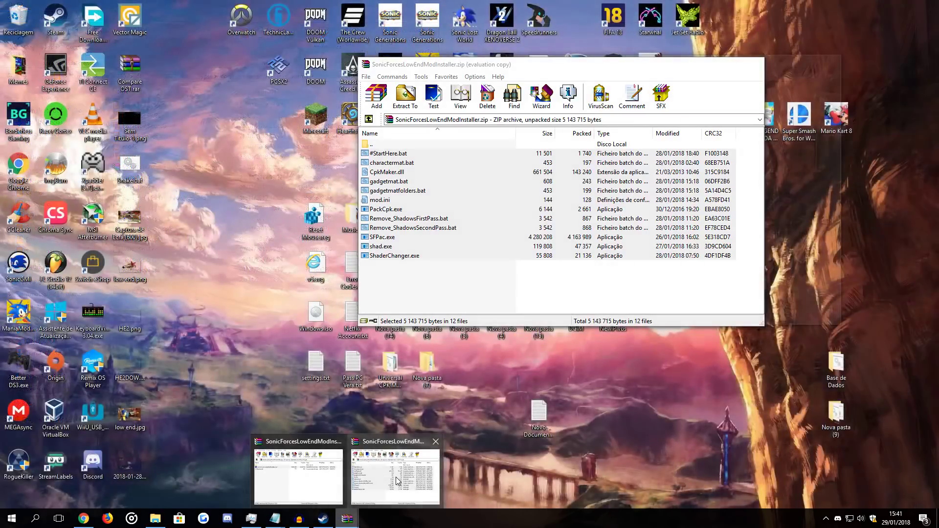
pyautogui.click(396, 479)
# Extract the selected files into the disk folder, then open Windows Defender after SFPac.exe is blocked
pyautogui.moveTo(420, 209); pyautogui.dragTo(280, 342)
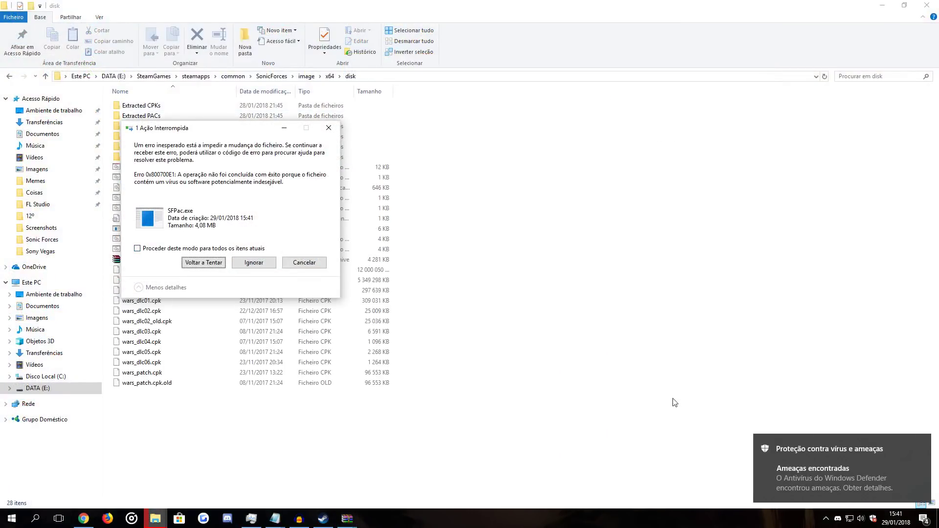
pyautogui.moveTo(174, 132); pyautogui.dragTo(452, 107)
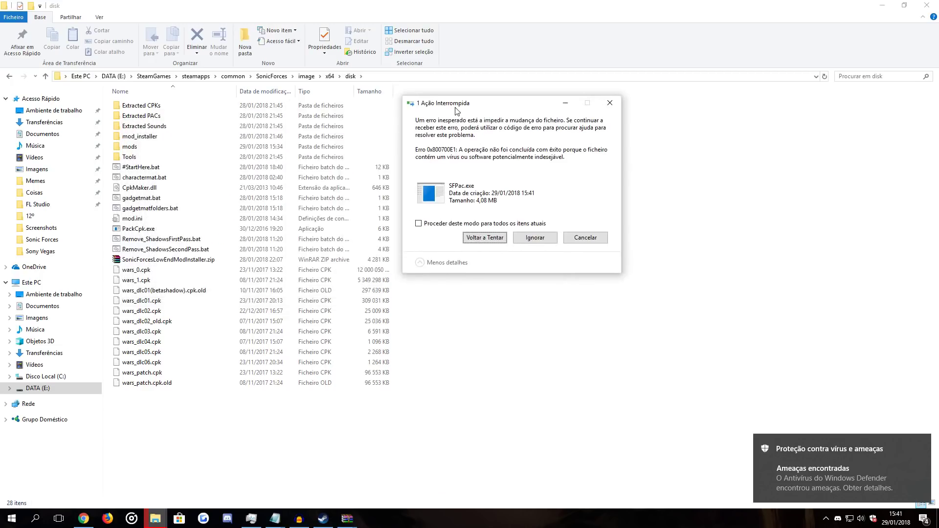
pyautogui.click(754, 450)
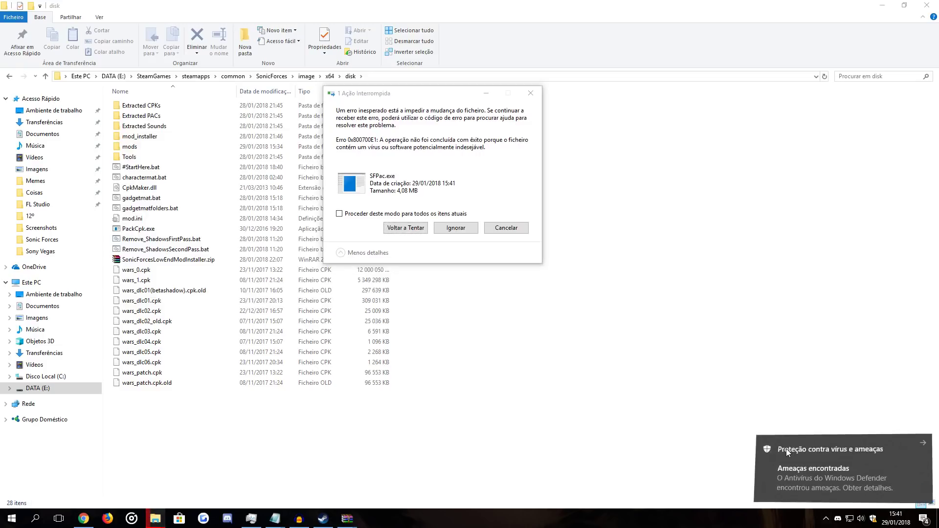
pyautogui.click(864, 501)
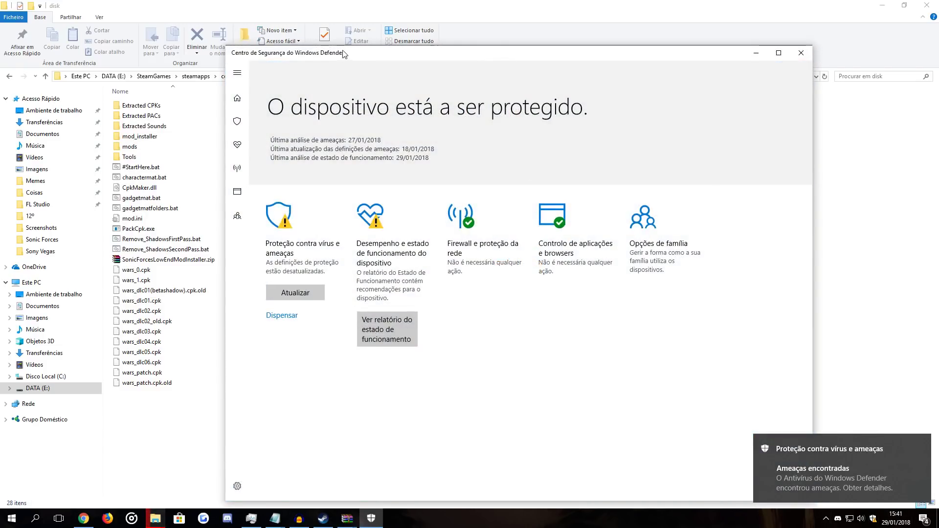
pyautogui.moveTo(344, 54); pyautogui.dragTo(546, 42)
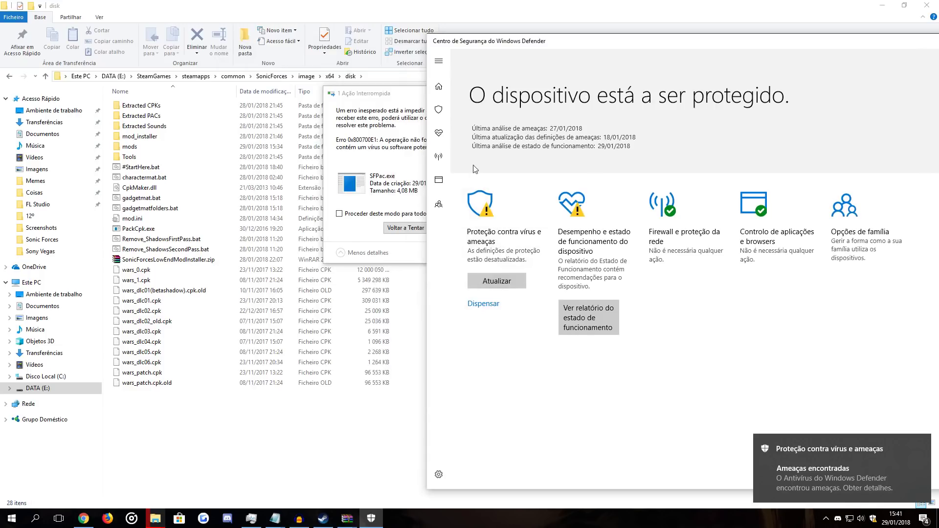
# Set Proteção em tempo real to Desligado in virus and threat protection settings, approving the UAC prompt
pyautogui.click(477, 274)
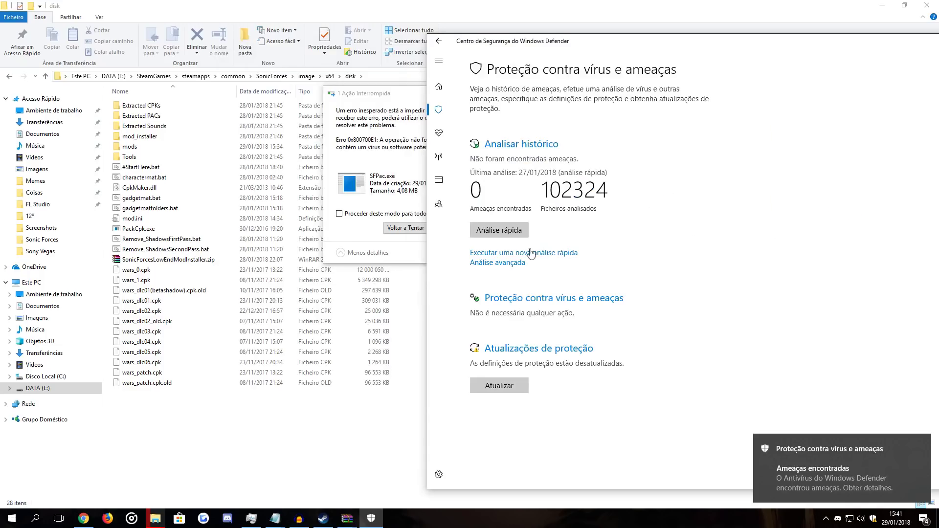
pyautogui.click(530, 299)
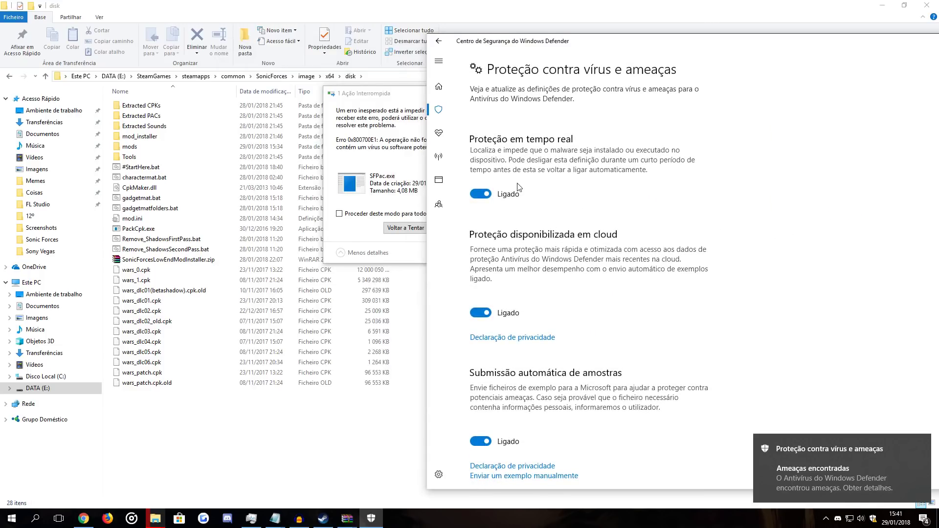
pyautogui.click(487, 194)
pyautogui.click(419, 321)
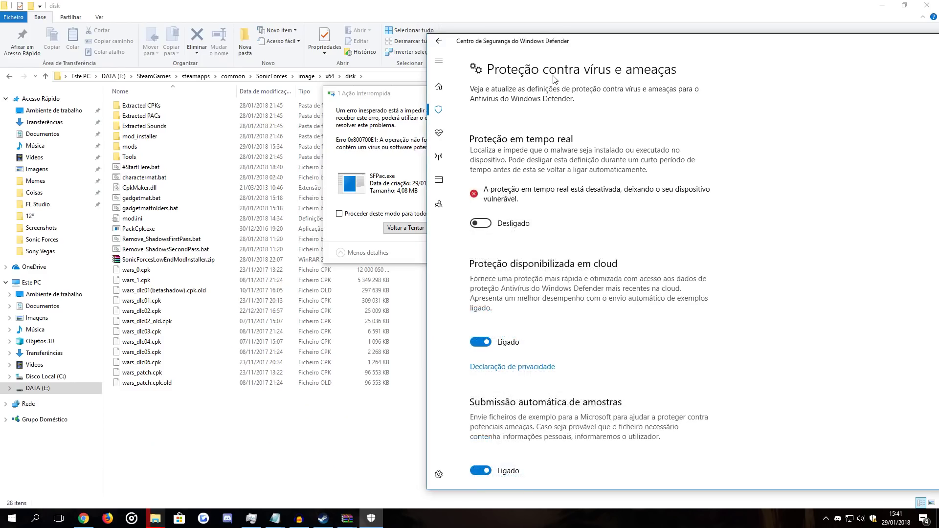
pyautogui.moveTo(540, 47); pyautogui.dragTo(465, 42)
pyautogui.click(728, 37)
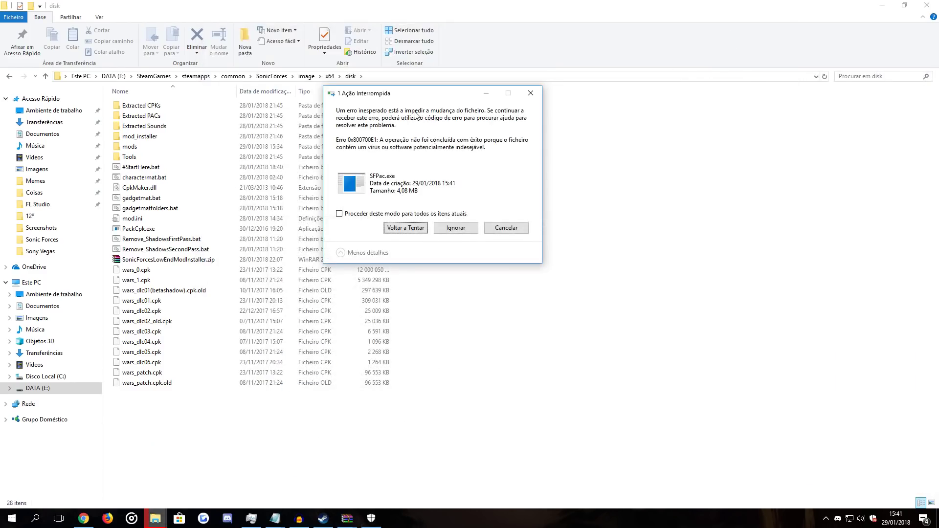
# Cancel the failed SFPac.exe copy and re-extract all 12 files into disk, replacing existing files
pyautogui.moveTo(511, 83); pyautogui.dragTo(476, 84)
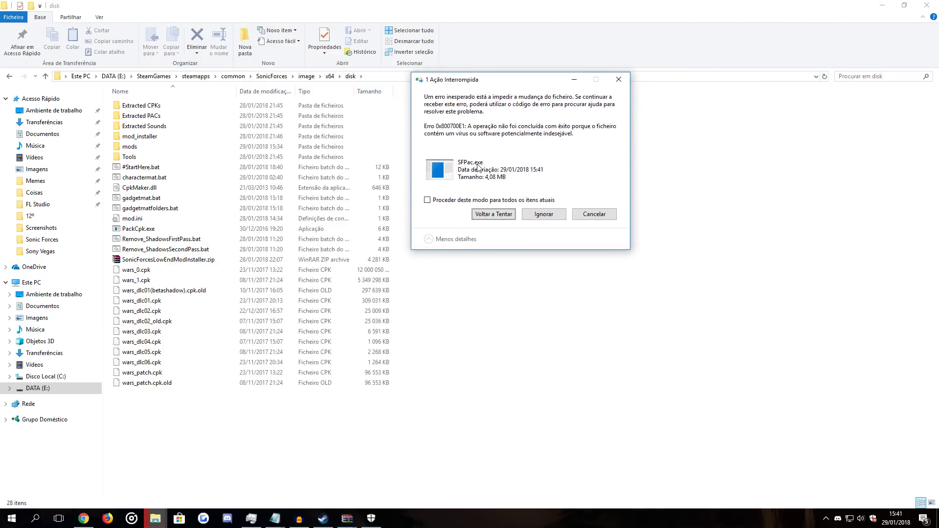
pyautogui.click(602, 214)
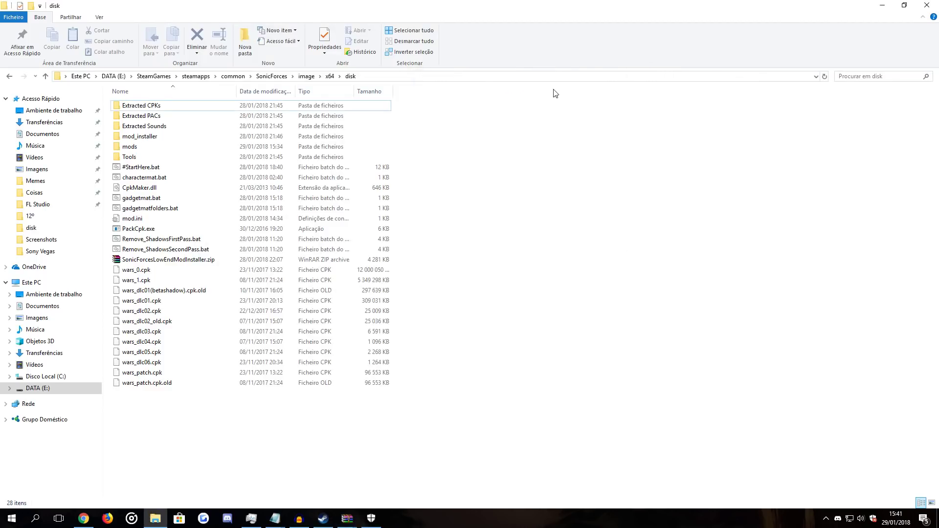
pyautogui.moveTo(348, 518)
pyautogui.click(384, 478)
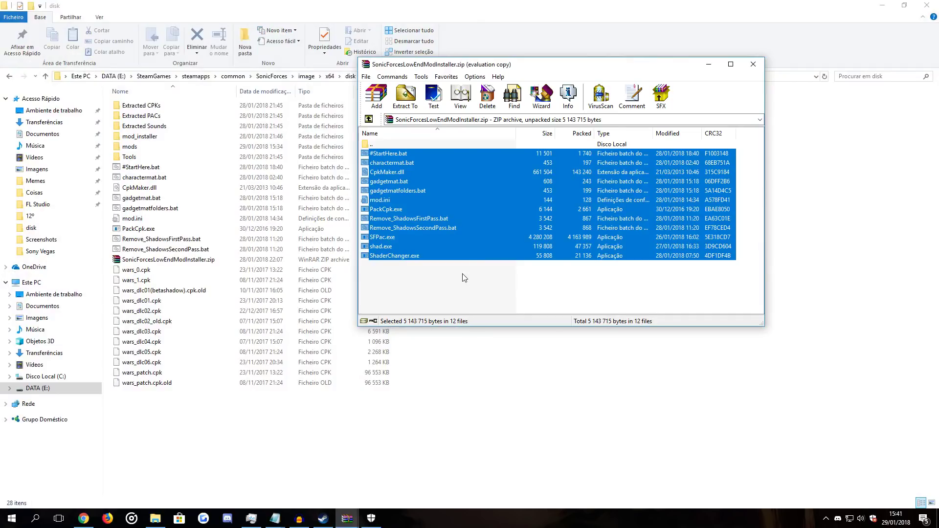
pyautogui.moveTo(457, 221); pyautogui.dragTo(494, 408)
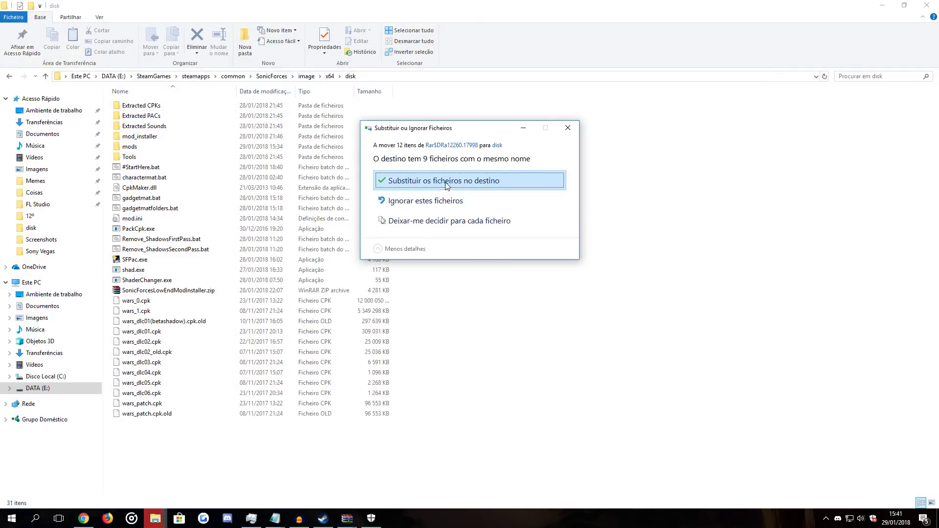
pyautogui.click(491, 180)
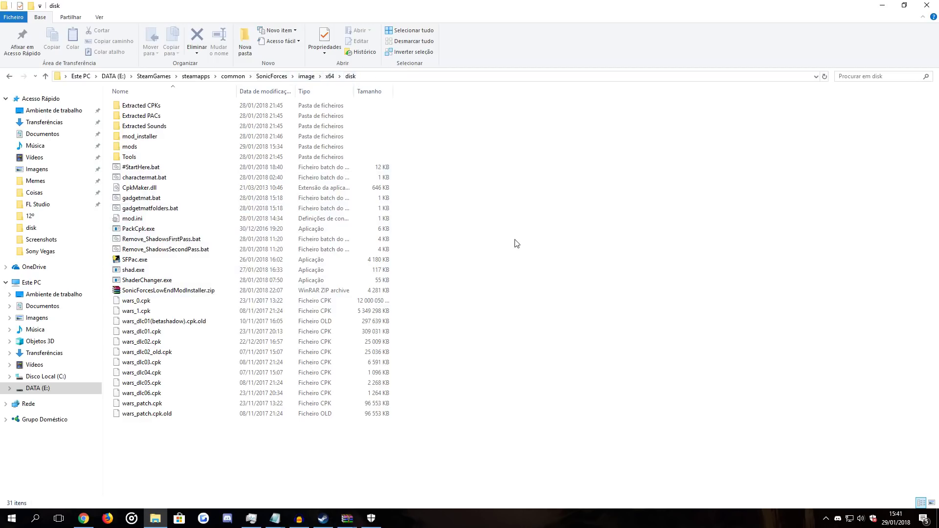
# Run #StartHere.bat past its warning, then close the console once wars_0.cpk extraction starts
pyautogui.doubleClick(171, 169)
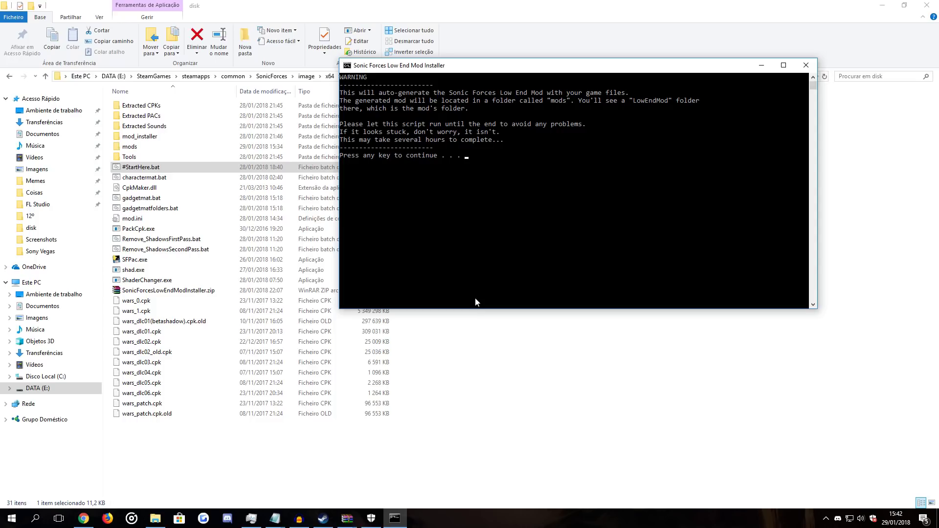
pyautogui.press('Return')
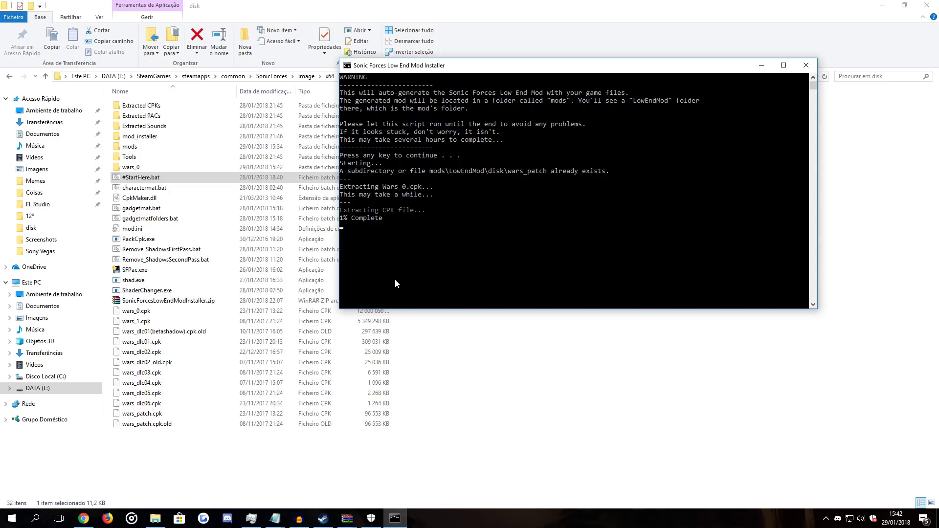
pyautogui.moveTo(712, 69); pyautogui.dragTo(662, 67)
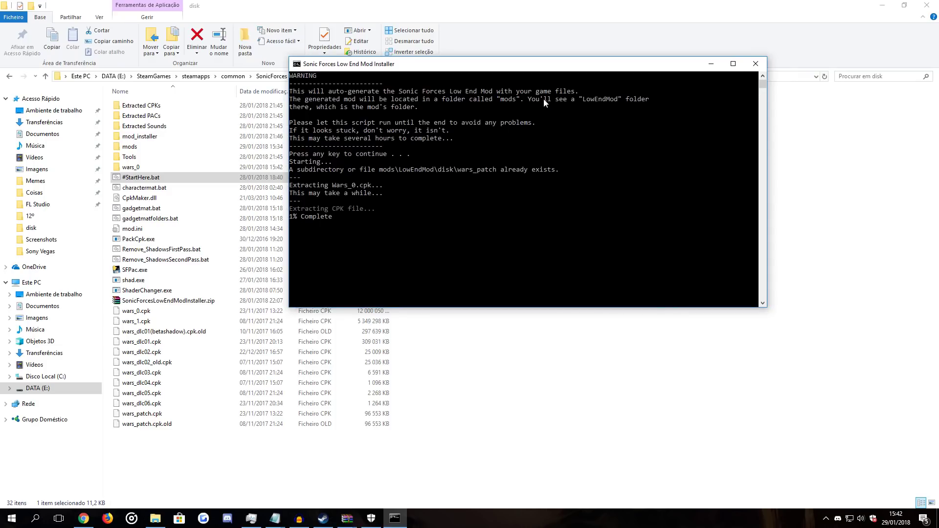
pyautogui.click(752, 68)
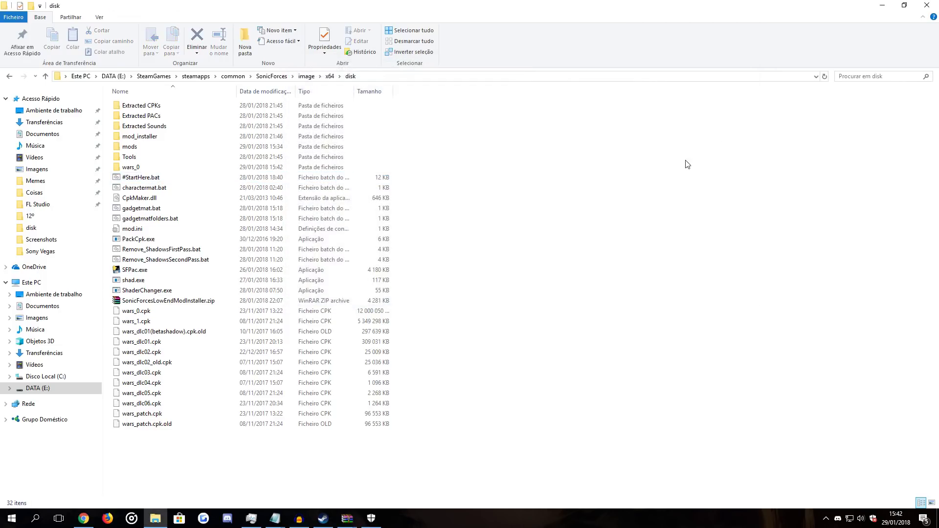
# Delete the partial wars_0 folder and open mods\LowEndMod
pyautogui.click(165, 171)
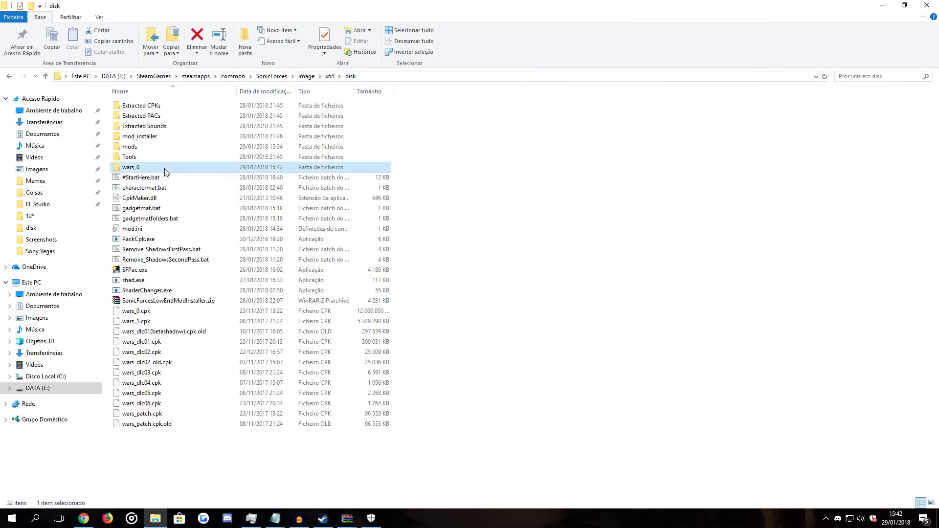
pyautogui.press('Delete')
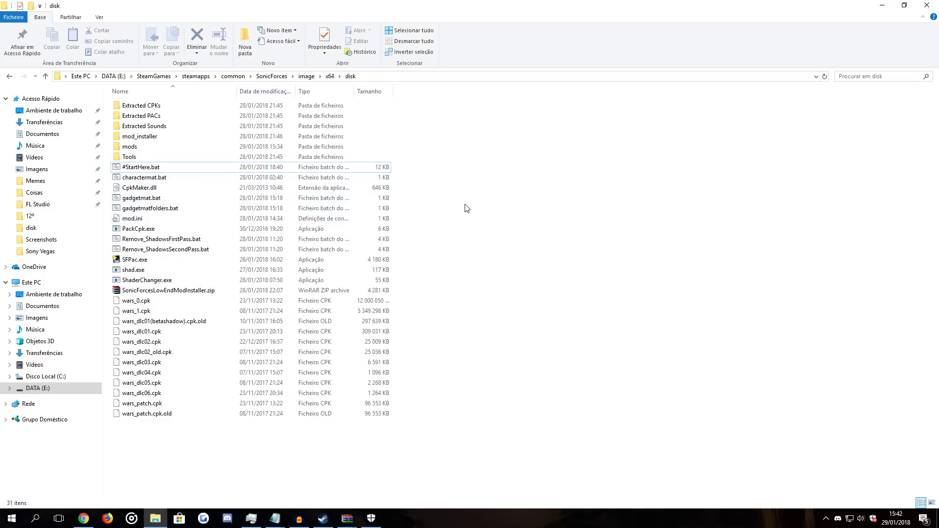
pyautogui.doubleClick(137, 148)
pyautogui.doubleClick(127, 106)
# Review mod.ini in Notepad, then open the mod's disk\wars_patch folder
pyautogui.doubleClick(140, 116)
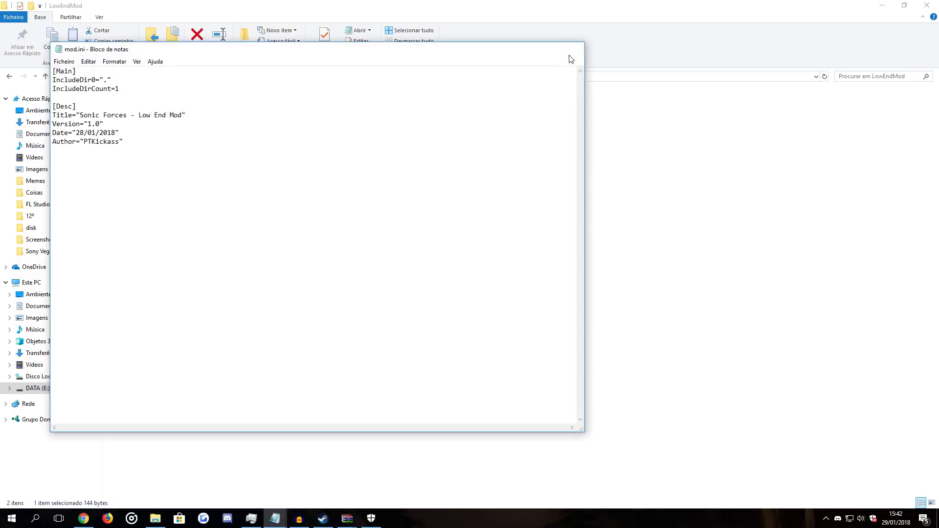
pyautogui.click(573, 48)
pyautogui.doubleClick(137, 104)
pyautogui.doubleClick(141, 106)
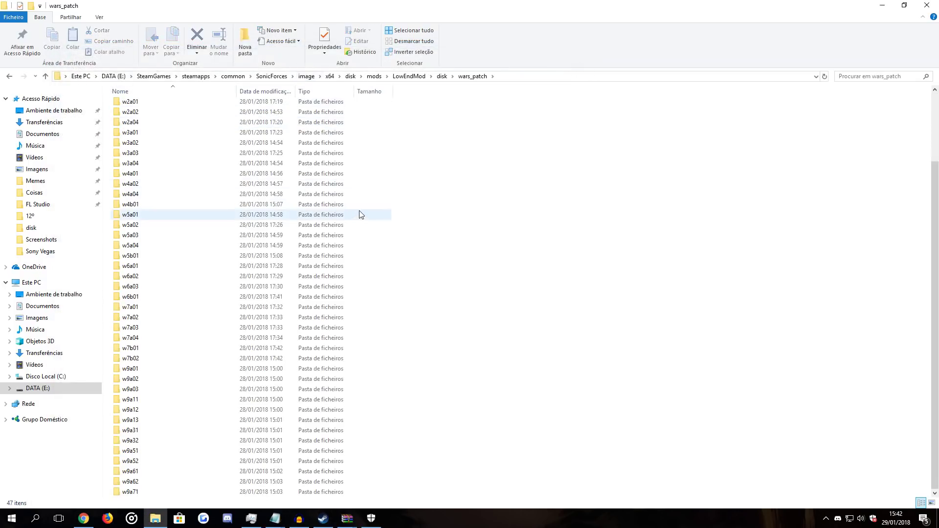
# Cut the LowEndMod folder from the disk\mods folder
pyautogui.click(408, 76)
pyautogui.click(374, 76)
pyautogui.click(350, 76)
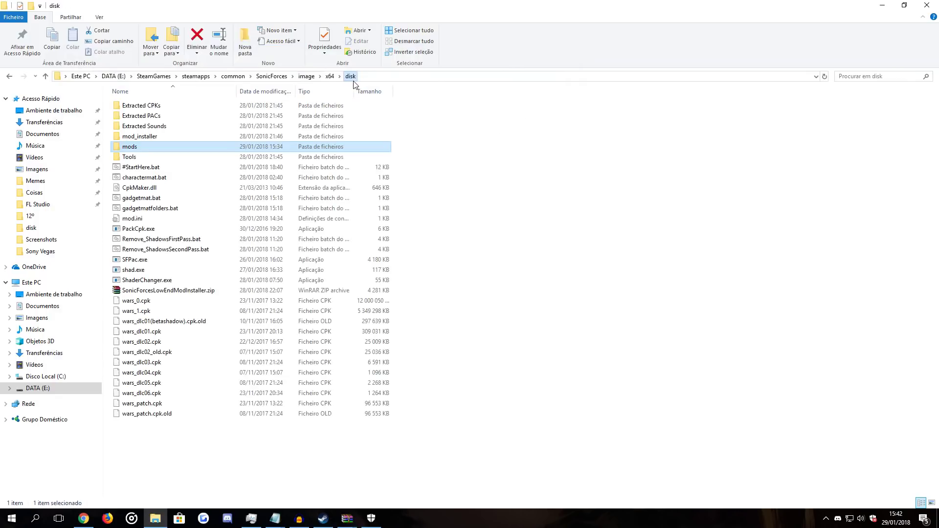
pyautogui.doubleClick(185, 148)
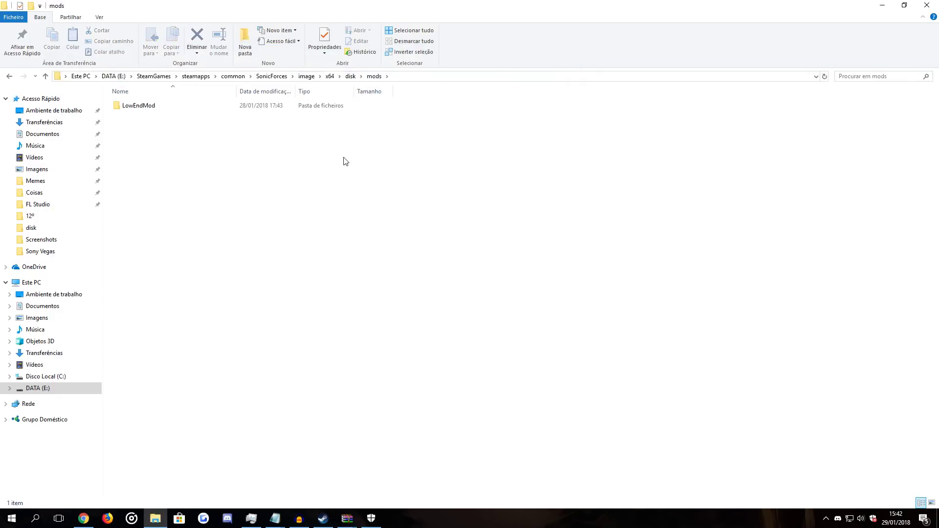
pyautogui.rightClick(135, 106)
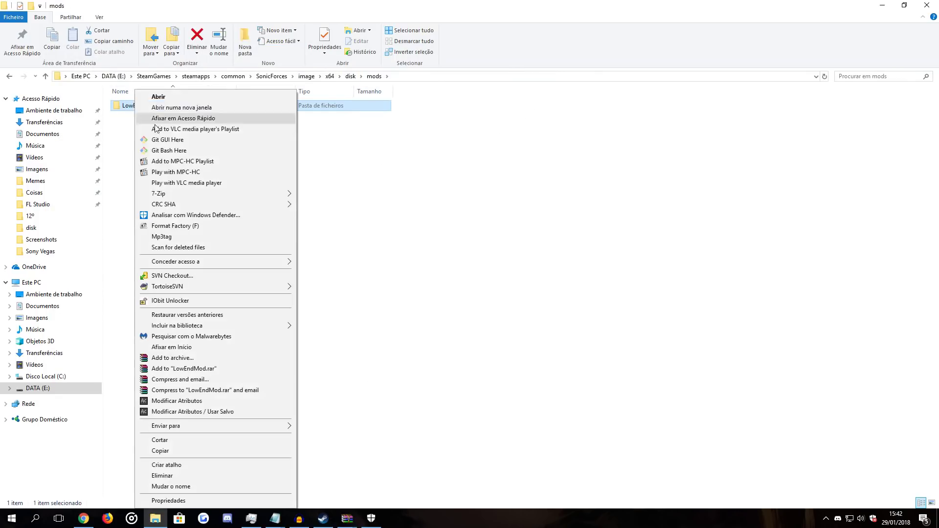
pyautogui.click(186, 442)
pyautogui.click(347, 272)
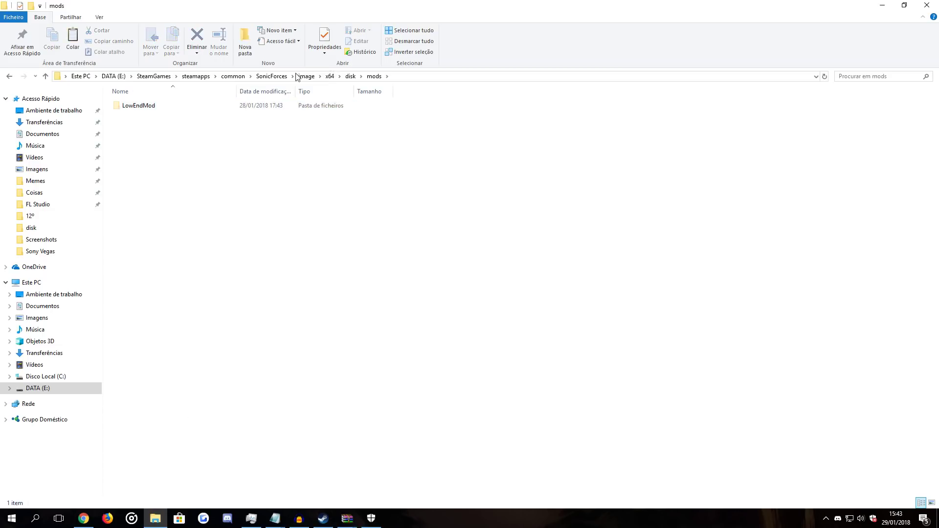
# Paste LowEndMod into build\main\projects\exec\mods, check it, and return to SonicForces
pyautogui.click(271, 76)
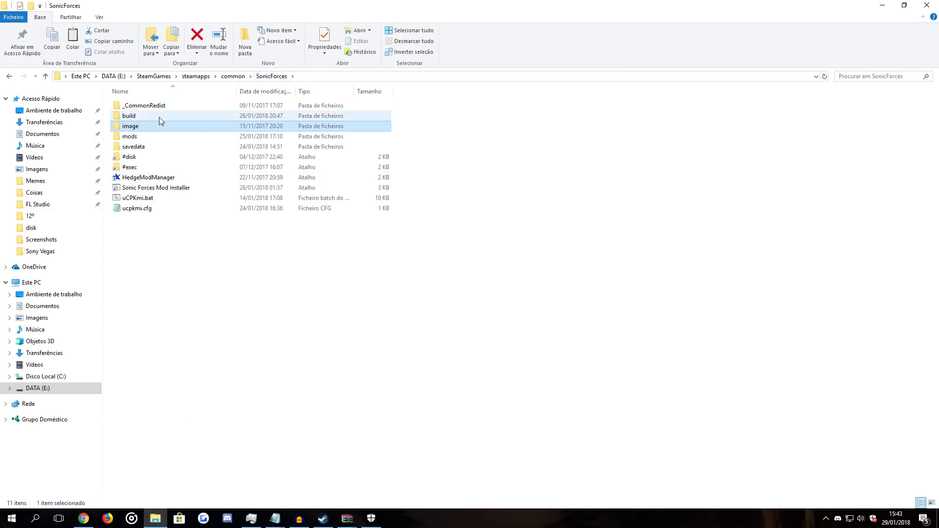
pyautogui.doubleClick(160, 117)
pyautogui.click(271, 76)
pyautogui.click(596, 226)
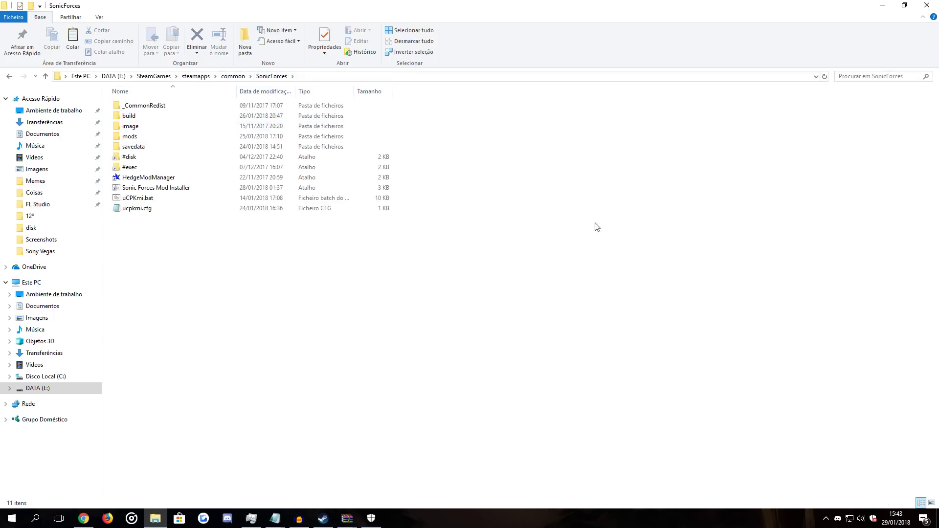
pyautogui.doubleClick(140, 118)
pyautogui.doubleClick(140, 106)
pyautogui.doubleClick(141, 105)
pyautogui.doubleClick(168, 108)
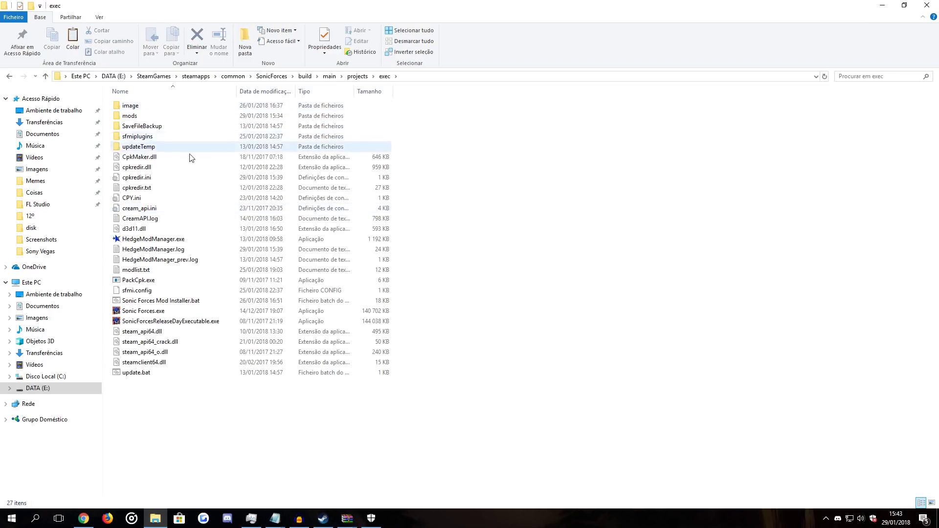
pyautogui.doubleClick(131, 117)
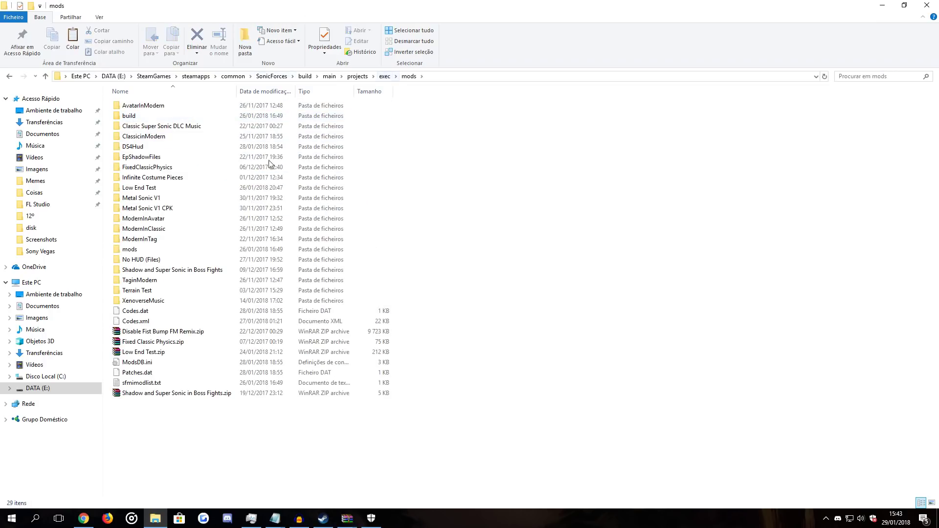
pyautogui.rightClick(531, 236)
pyautogui.click(553, 304)
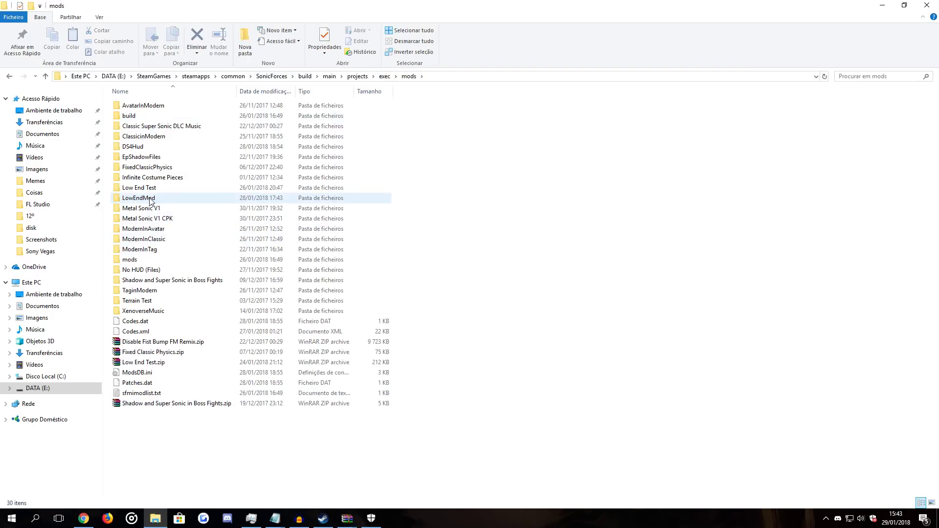
pyautogui.doubleClick(150, 201)
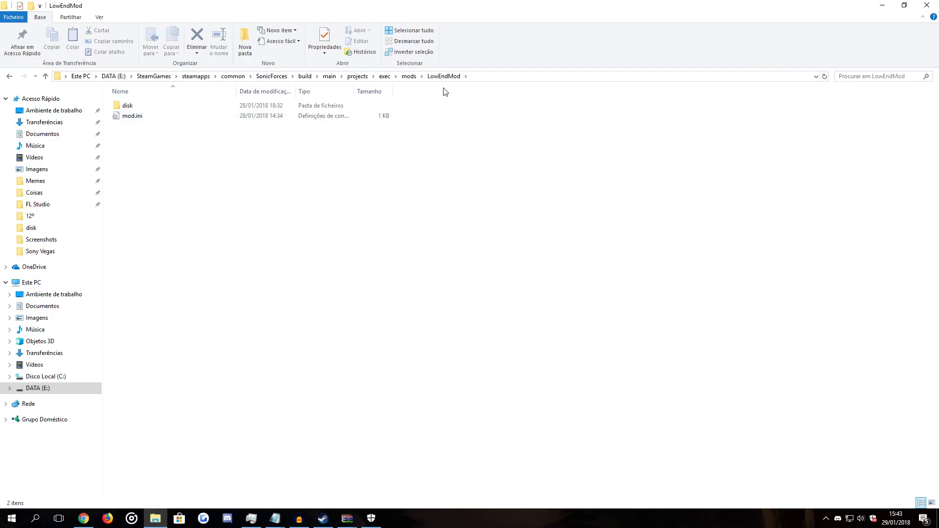
pyautogui.click(289, 80)
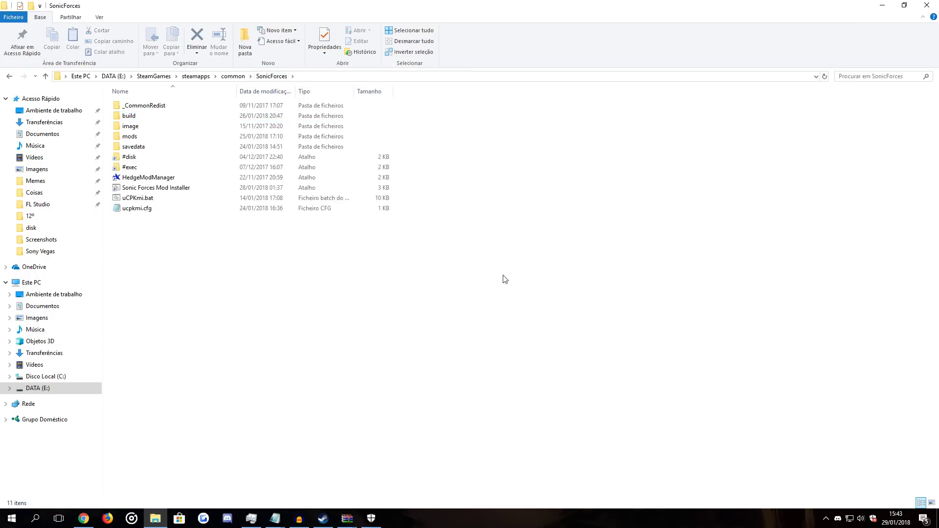
# Launch HedgeModManager and the Mod Installer, enter lowendmod as the mod folder, then close the installer
pyautogui.doubleClick(190, 179)
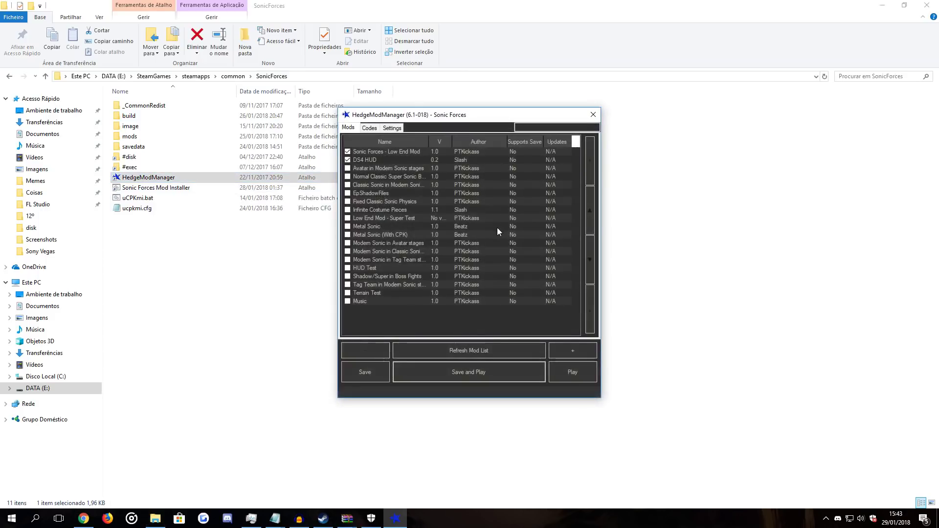
pyautogui.doubleClick(146, 188)
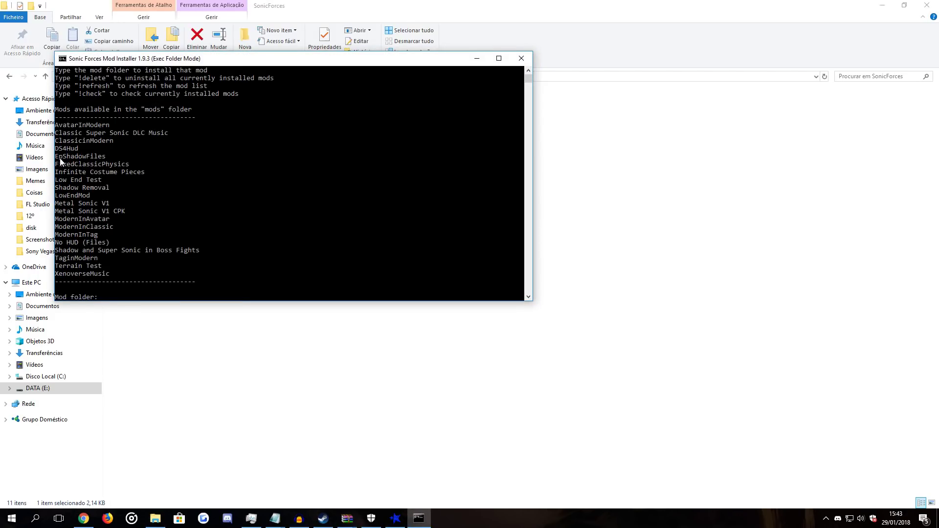
pyautogui.click(84, 196)
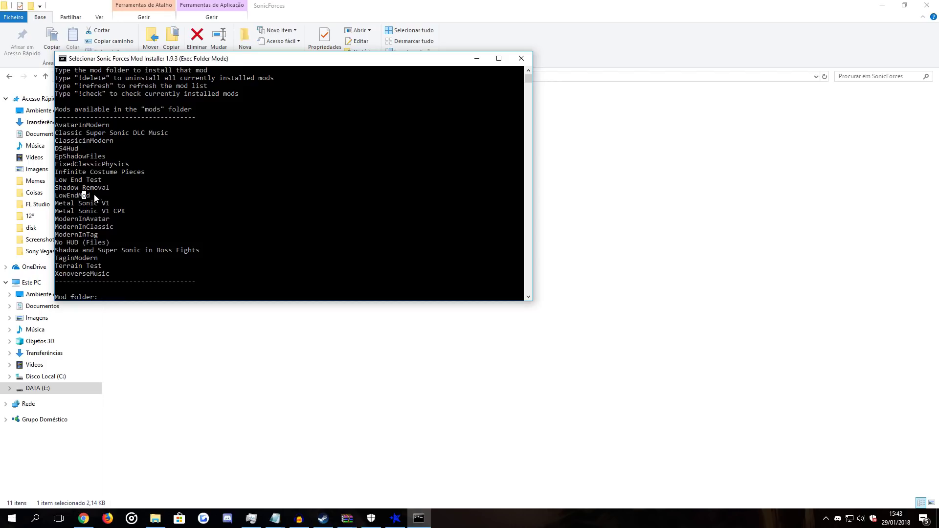
pyautogui.moveTo(151, 60); pyautogui.dragTo(154, 61)
pyautogui.press('super')
pyautogui.write('o')
pyautogui.click(169, 236)
pyautogui.write('low')
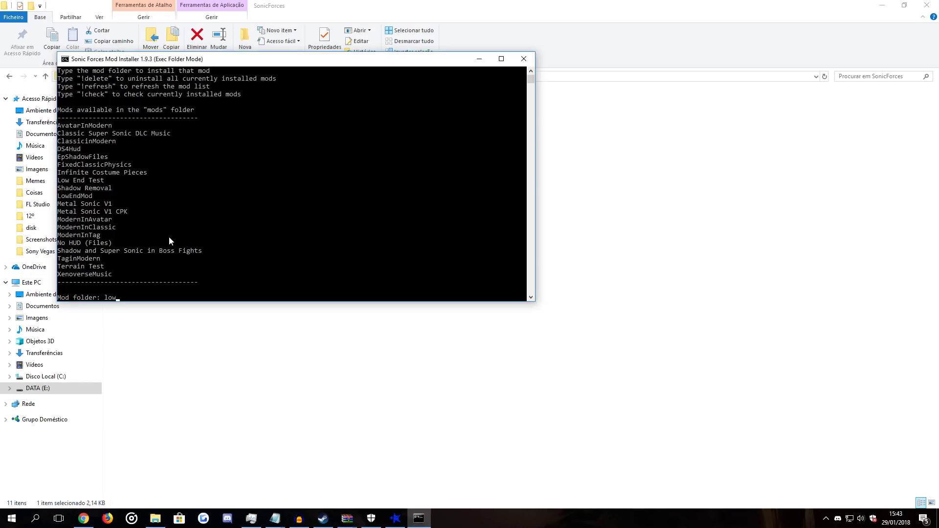
pyautogui.write('endmod')
pyautogui.press('Return')
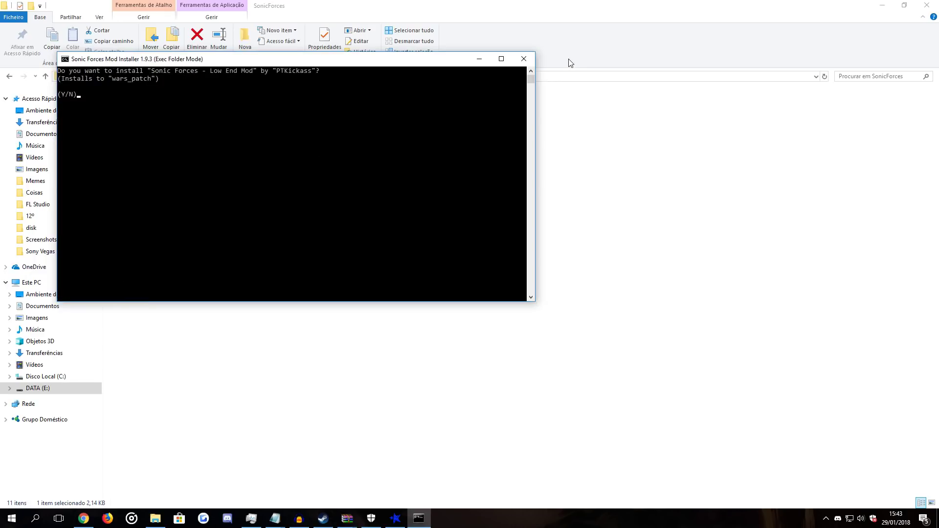
pyautogui.click(523, 59)
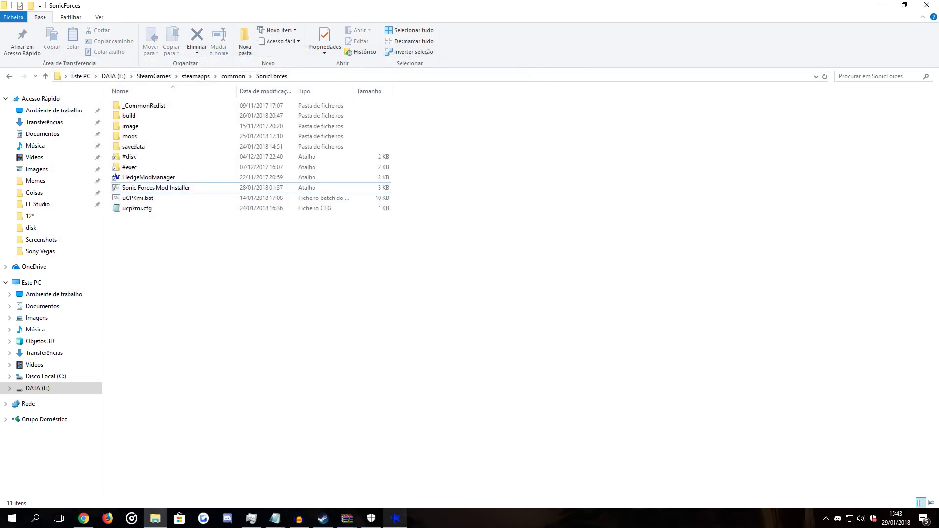
# Re-tick Sonic Forces - Low End Mod, save the mod list, and close HedgeModManager
pyautogui.moveTo(461, 111); pyautogui.dragTo(438, 107)
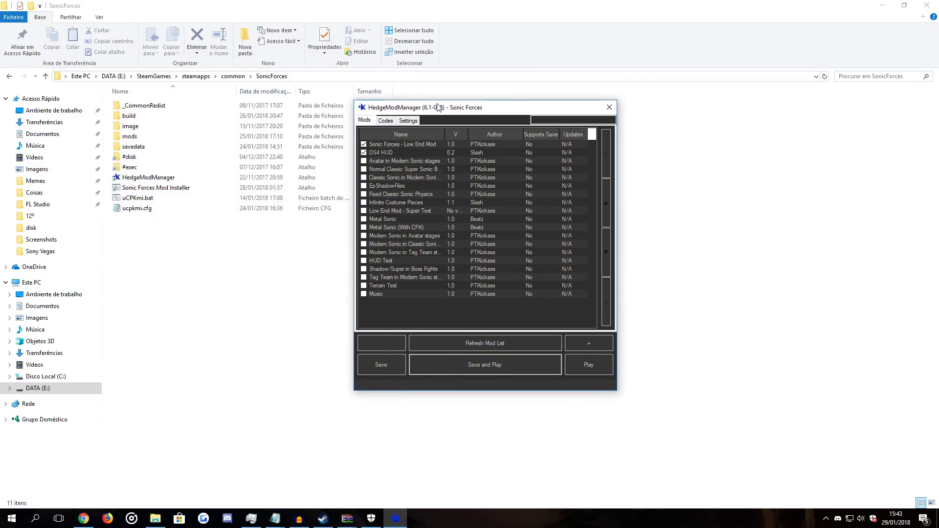
pyautogui.click(364, 144)
pyautogui.click(364, 145)
pyautogui.click(385, 357)
pyautogui.click(609, 108)
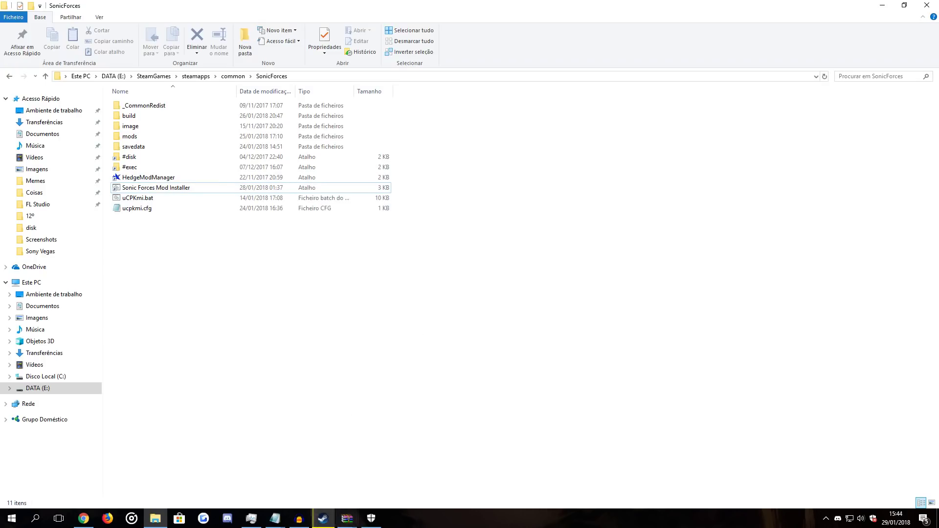
# Move the Notepad FAQ draft to the right, select its text, then show Chrome's Sonic screenshot tab
pyautogui.click(269, 477)
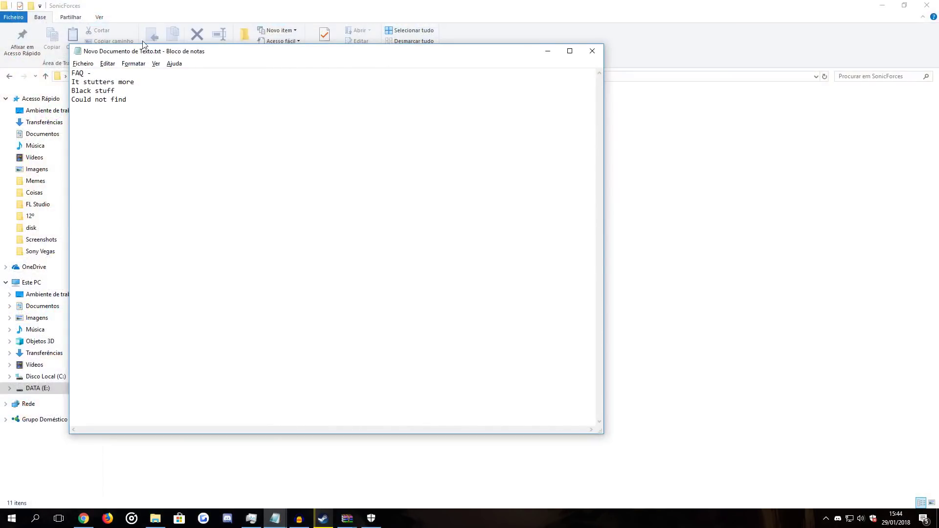
pyautogui.moveTo(146, 53); pyautogui.dragTo(496, 71)
pyautogui.hotkey('ctrl', 'a')
pyautogui.click(561, 143)
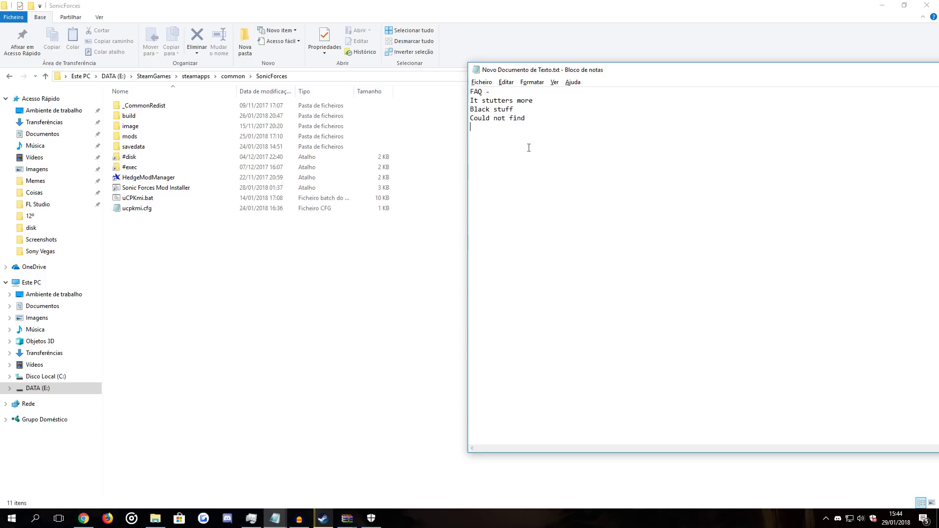
pyautogui.hotkey('alt', 'Tab')
pyautogui.hotkey('ctrl', 'shift', 'Tab')
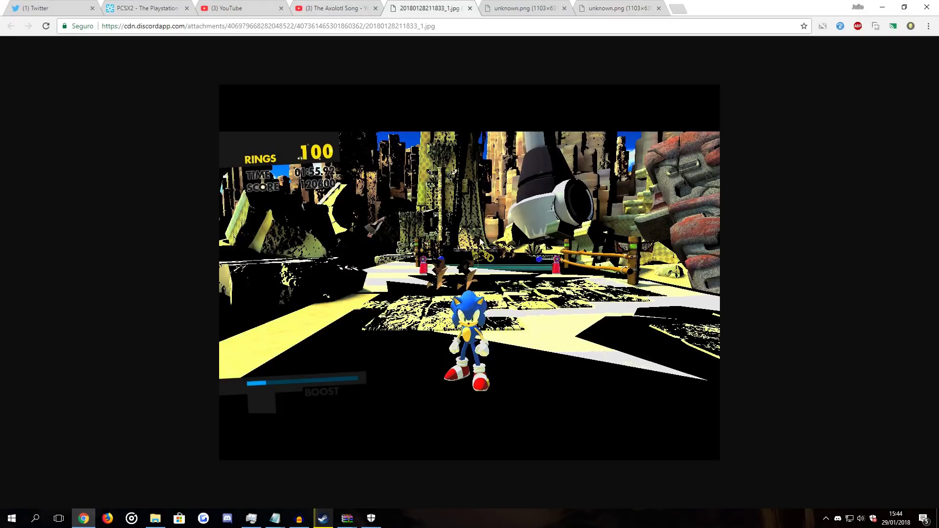
# Close The Axolotl Song tab and bring File Explorer back at the SonicForces folder
pyautogui.click(375, 8)
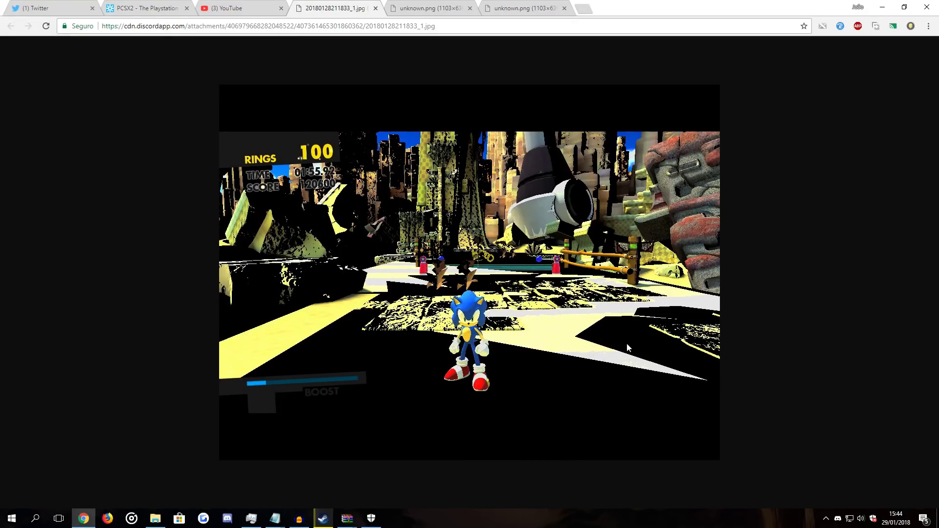
pyautogui.click(155, 518)
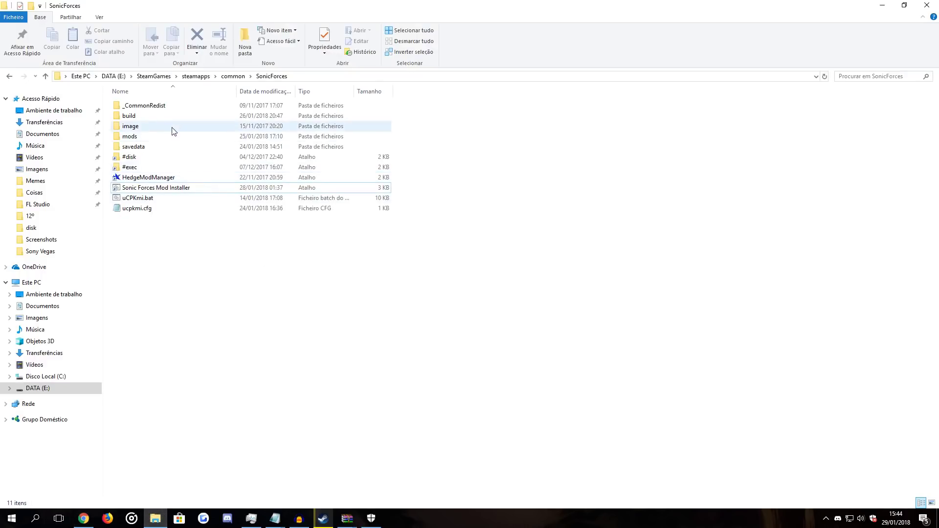
# Enter the disk folder through the #disk shortcut and open #StartHere.bat in Notepad with Editar
pyautogui.doubleClick(151, 158)
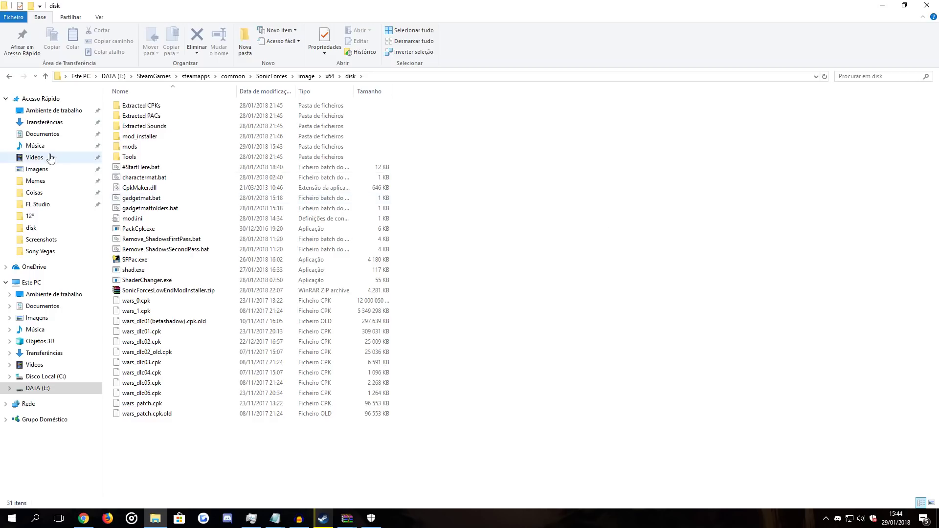
pyautogui.click(136, 168)
pyautogui.rightClick(139, 170)
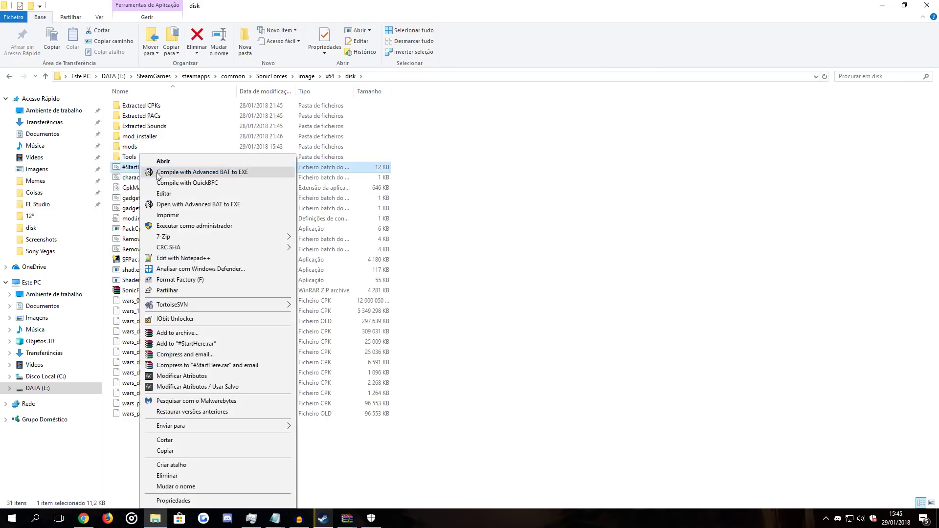
pyautogui.click(178, 195)
pyautogui.scroll(-15, 460, 205)
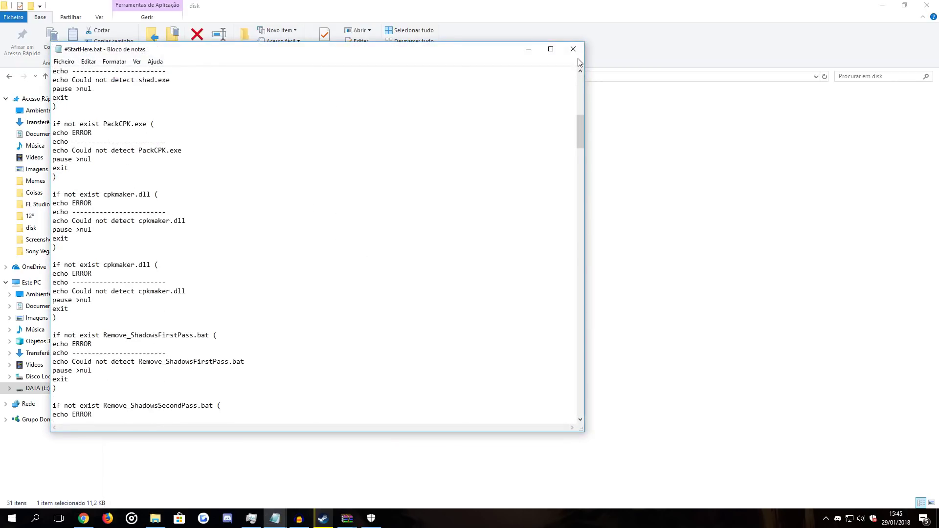
# Close #StartHere.bat, then open Remove_ShadowsFirstPass.bat in Notepad, scroll through it and close it
pyautogui.hotkey('alt', 'F4')
pyautogui.click(163, 179)
pyautogui.click(159, 239)
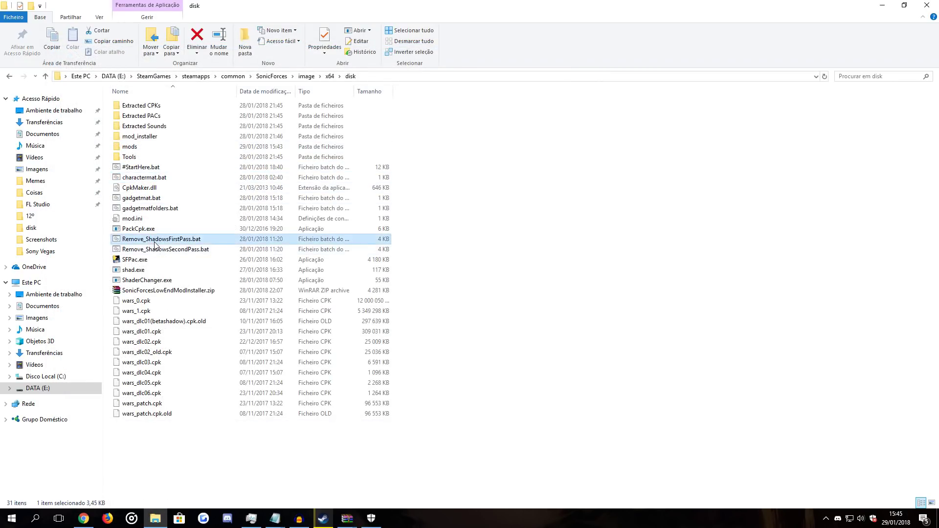
pyautogui.rightClick(159, 239)
pyautogui.click(298, 198)
pyautogui.scroll(-20, 298, 198)
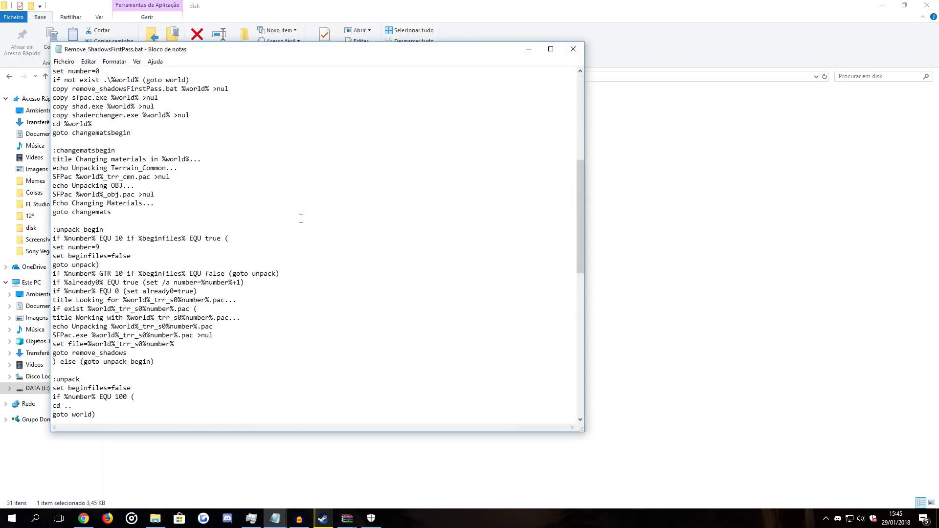
pyautogui.scroll(-2, 286, 231)
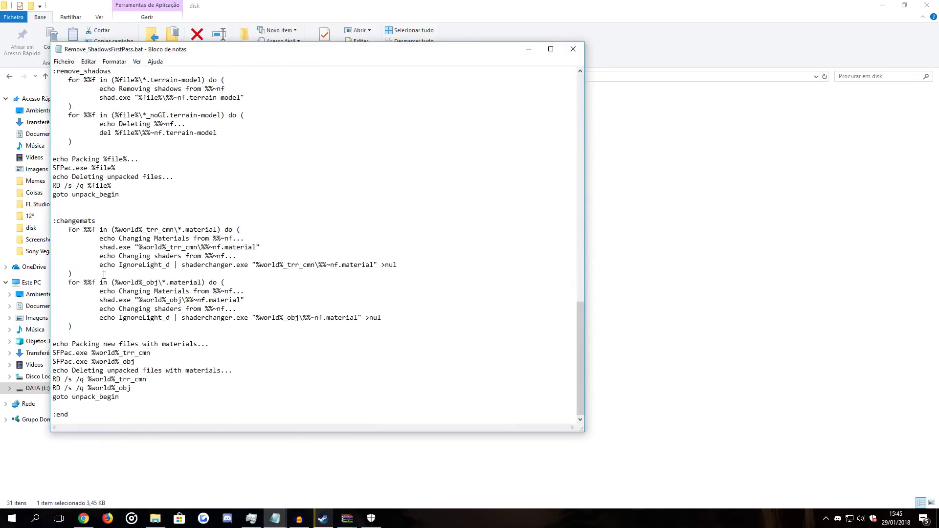
pyautogui.scroll(2, 115, 272)
pyautogui.click(573, 49)
# Select both Remove_Shadows batch files, glance at the Sonic screenshot, then minimise the browser
pyautogui.click(532, 182)
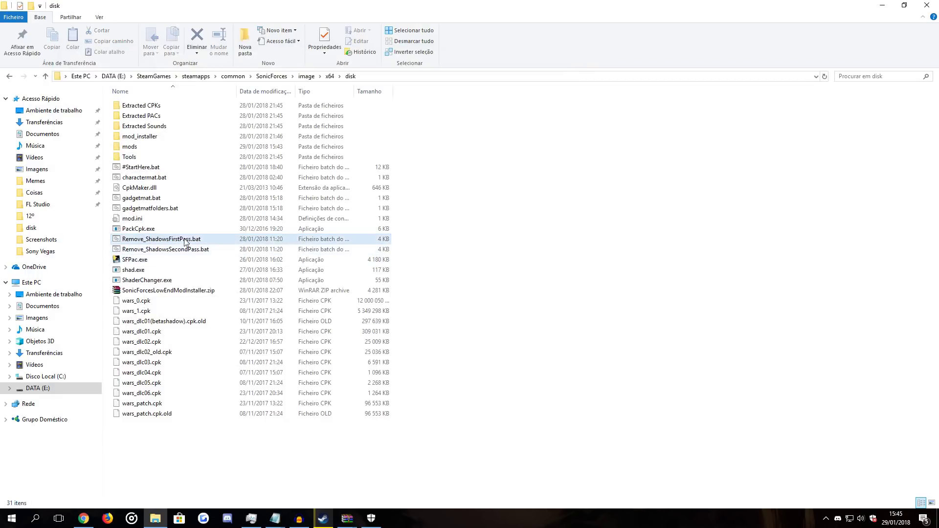
pyautogui.moveTo(430, 231); pyautogui.dragTo(443, 254)
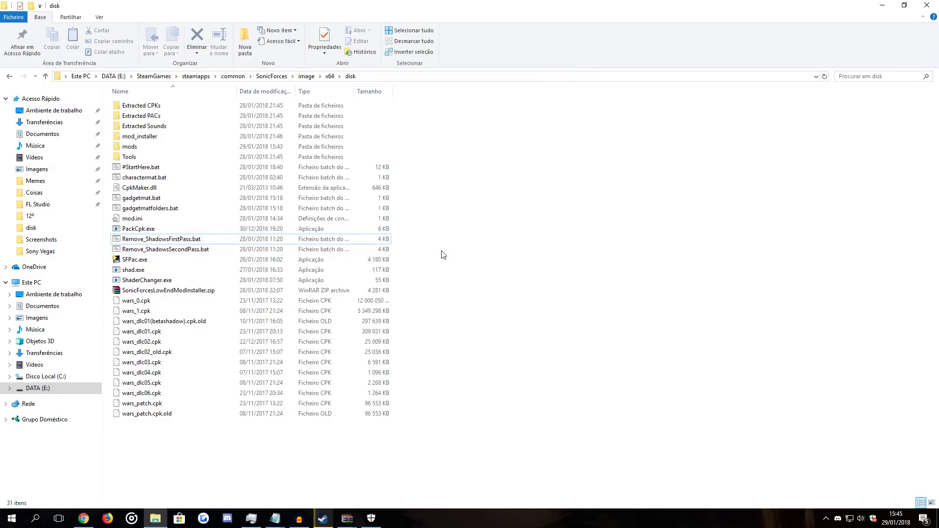
pyautogui.click(84, 518)
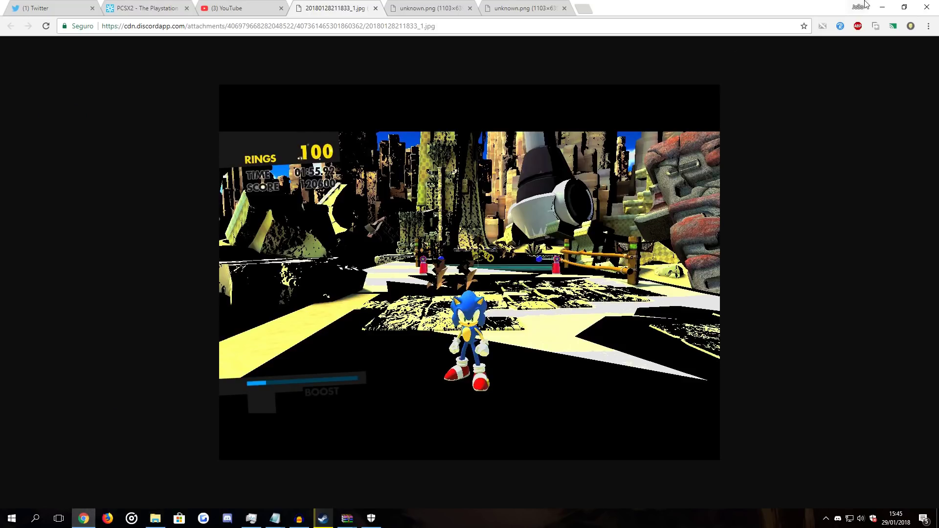
pyautogui.click(882, 7)
# Reopen Remove_ShadowsFirstPass.bat in Notepad, move its window up and right, and scroll down
pyautogui.click(156, 241)
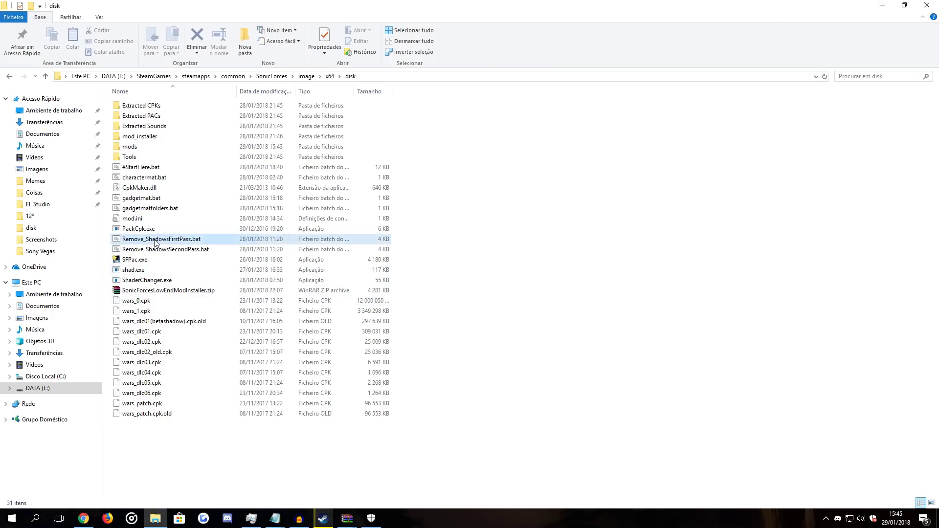
pyautogui.rightClick(162, 245)
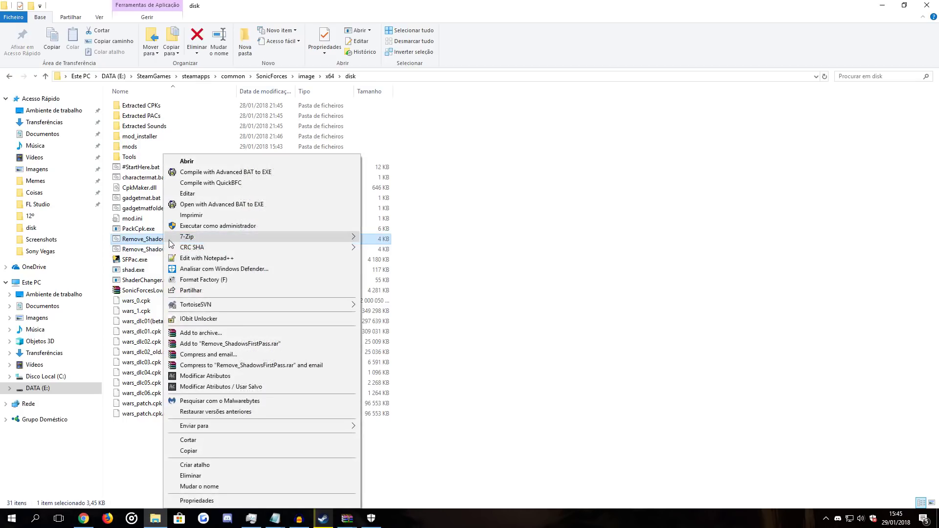
pyautogui.click(189, 194)
pyautogui.moveTo(167, 48); pyautogui.dragTo(330, 31)
pyautogui.scroll(-20, 378, 142)
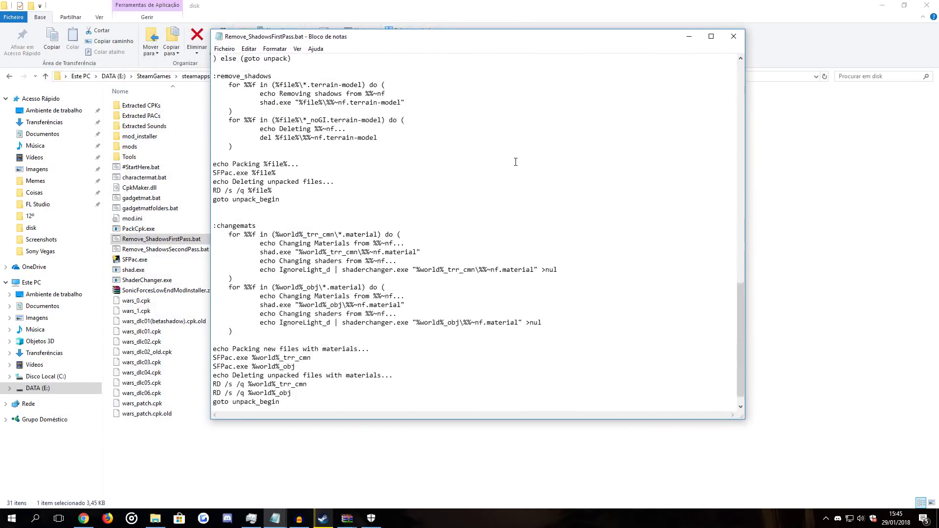
# Highlight the trr_cmn and %world%_obj loops' shader-changing echo lines, then close the file
pyautogui.moveTo(233, 314); pyautogui.dragTo(95, 271)
pyautogui.click(313, 318)
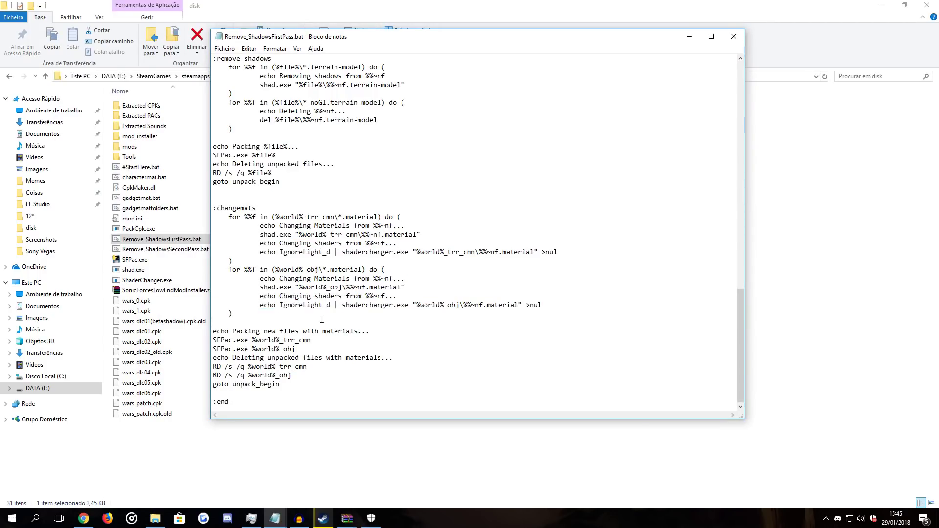
pyautogui.moveTo(234, 261); pyautogui.dragTo(179, 245)
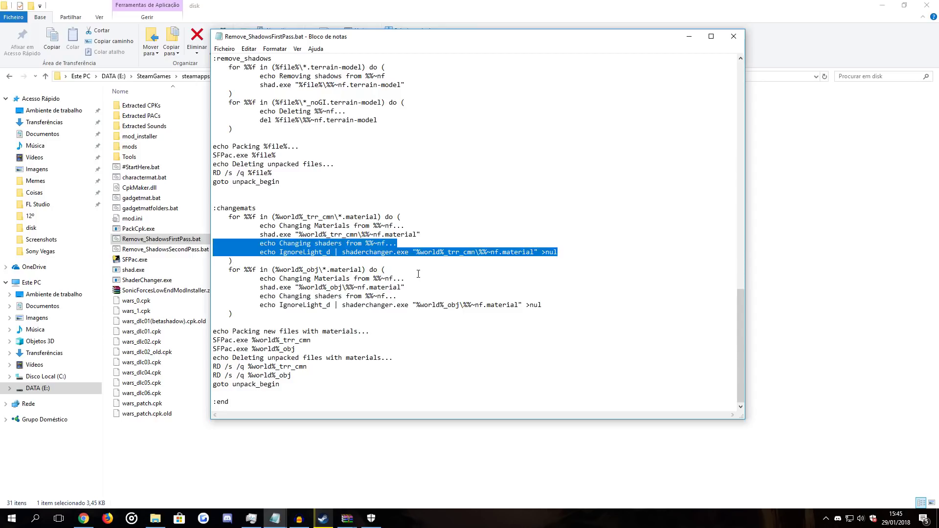
pyautogui.click(597, 252)
pyautogui.moveTo(598, 253); pyautogui.dragTo(211, 244)
pyautogui.moveTo(543, 305); pyautogui.dragTo(166, 292)
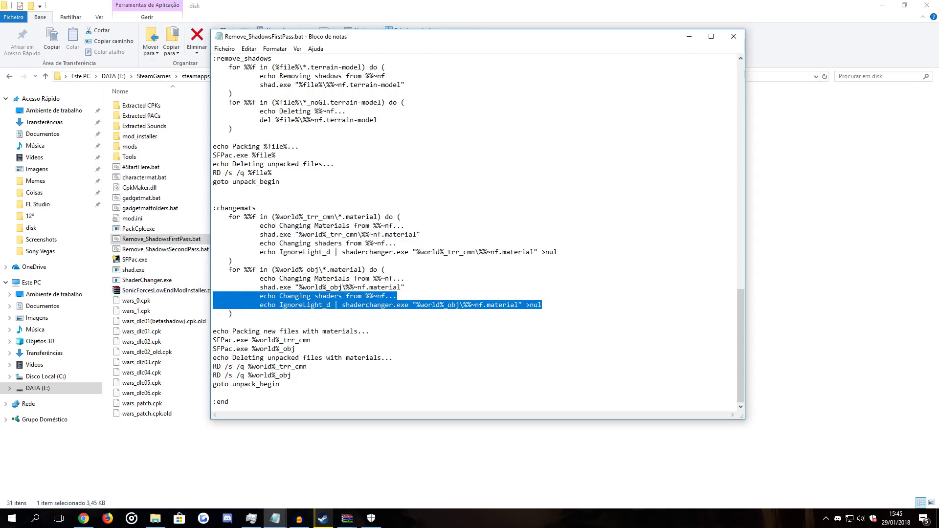
pyautogui.moveTo(583, 248); pyautogui.dragTo(156, 239)
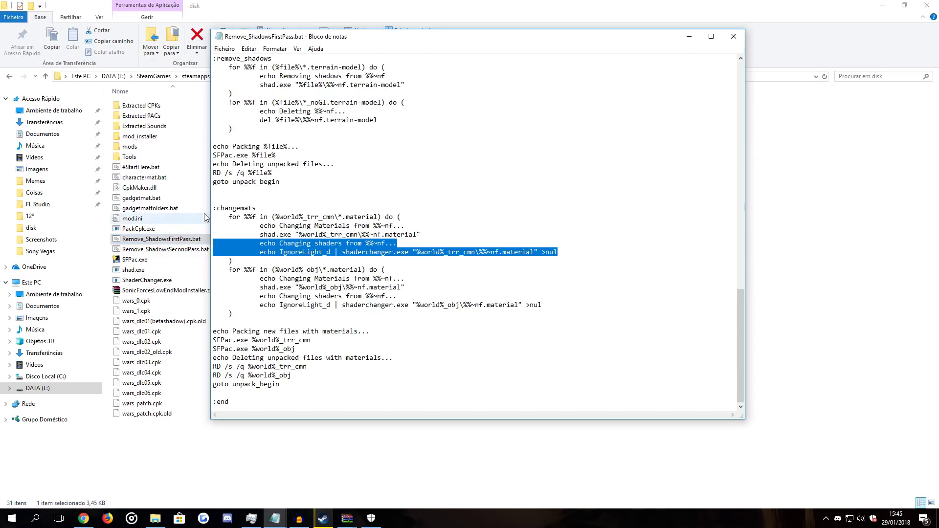
pyautogui.click(630, 250)
pyautogui.moveTo(597, 246); pyautogui.dragTo(141, 244)
pyautogui.moveTo(542, 306); pyautogui.dragTo(215, 296)
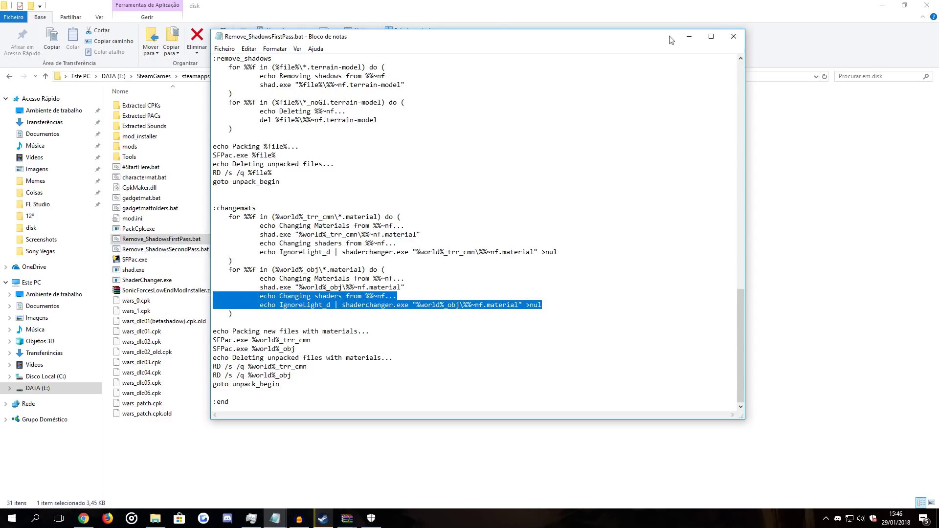
pyautogui.click(733, 36)
# Open Remove_ShadowsSecondPass.bat, highlight its trr_cmn and obj shader-changing lines, then close it
pyautogui.click(288, 249)
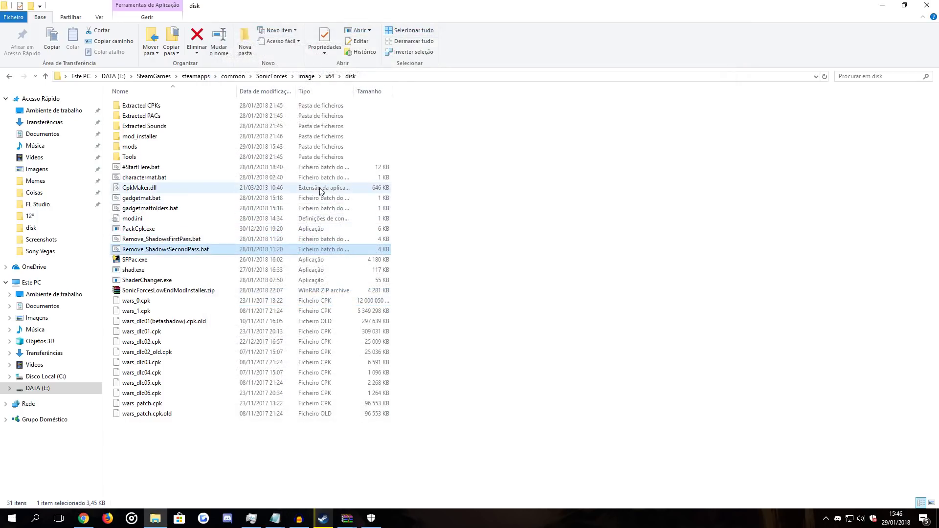
pyautogui.rightClick(315, 247)
pyautogui.click(342, 181)
pyautogui.scroll(-9, 420, 248)
pyautogui.moveTo(583, 254); pyautogui.dragTo(193, 243)
pyautogui.moveTo(542, 305); pyautogui.dragTo(214, 296)
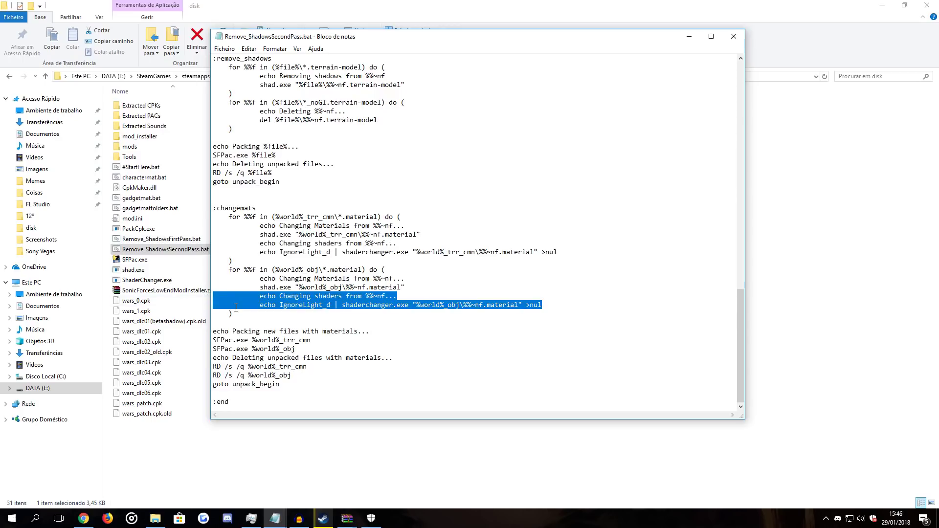
pyautogui.click(733, 36)
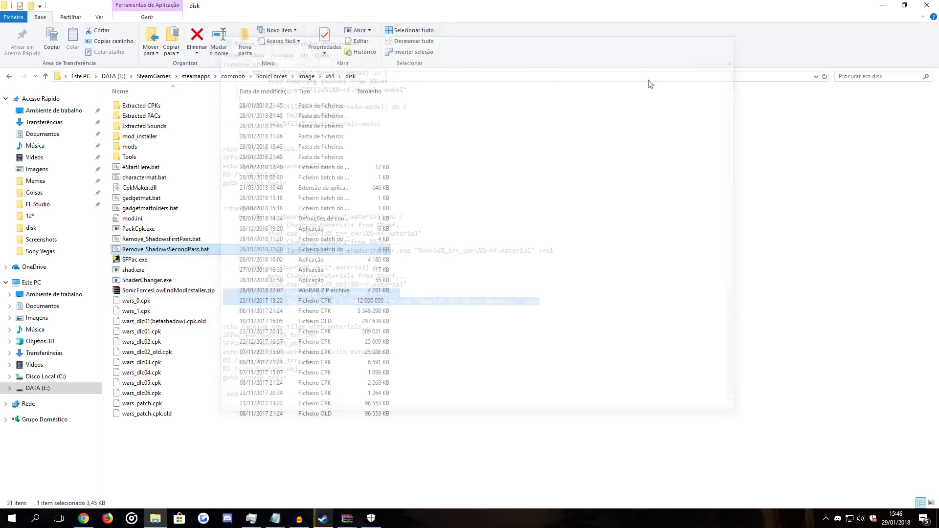
# Run #StartHere.bat, then close its console window and clear the file selection
pyautogui.doubleClick(169, 167)
pyautogui.click(536, 71)
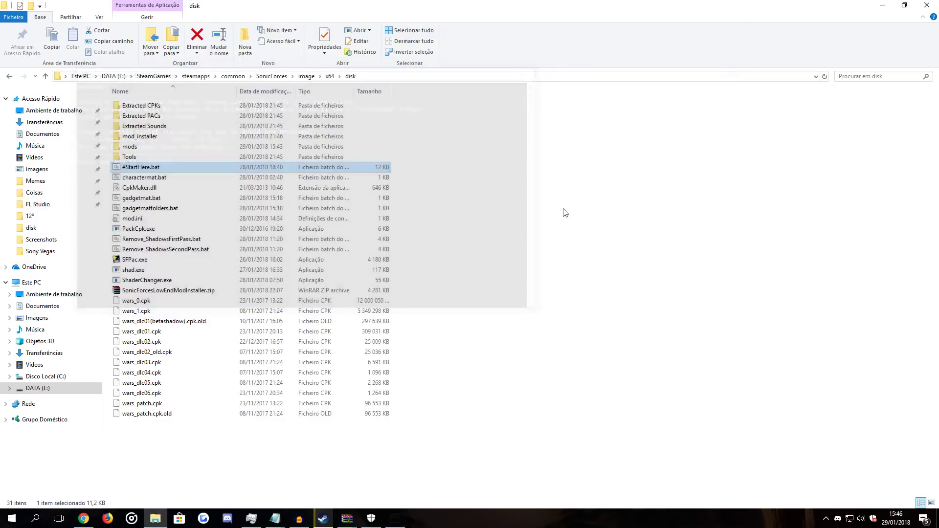
pyautogui.click(621, 235)
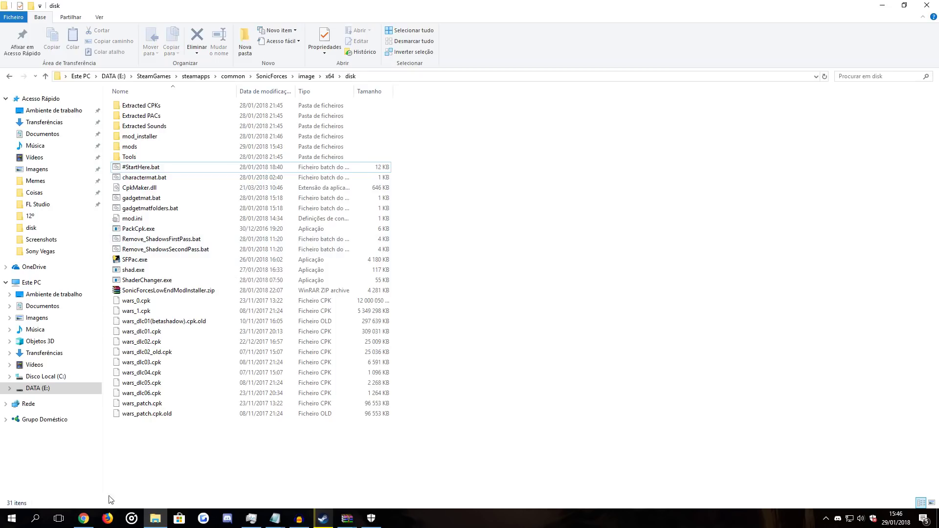
# View the console screenshot in Chrome, then select #StartHere.bat and dismiss the ScpToolkit notification
pyautogui.click(83, 518)
pyautogui.click(433, 6)
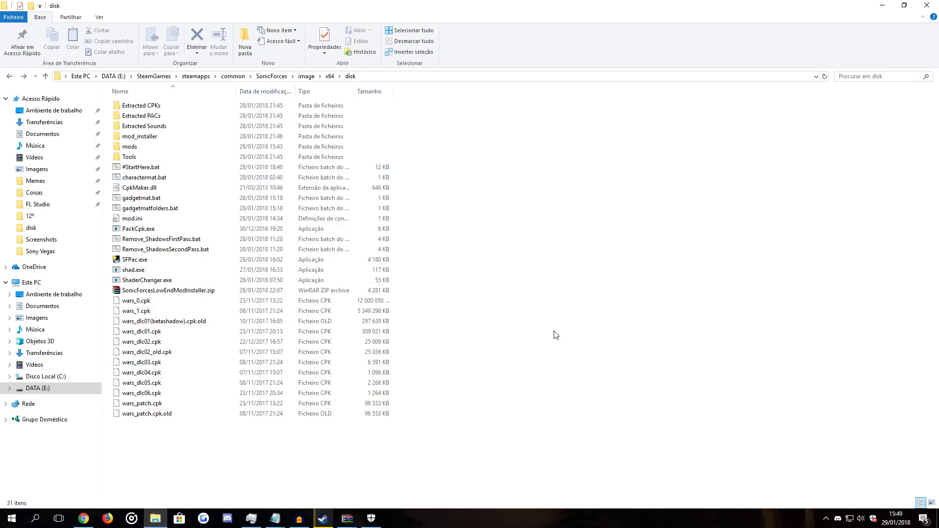
pyautogui.click(167, 168)
pyautogui.click(930, 474)
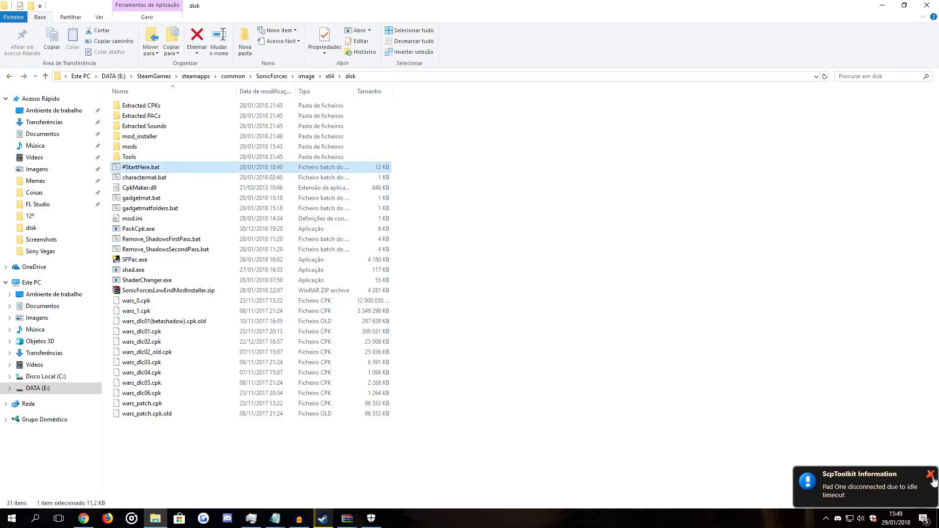
# Run #StartHere.bat as administrator, approve the prompt, and move the error console aside
pyautogui.rightClick(327, 166)
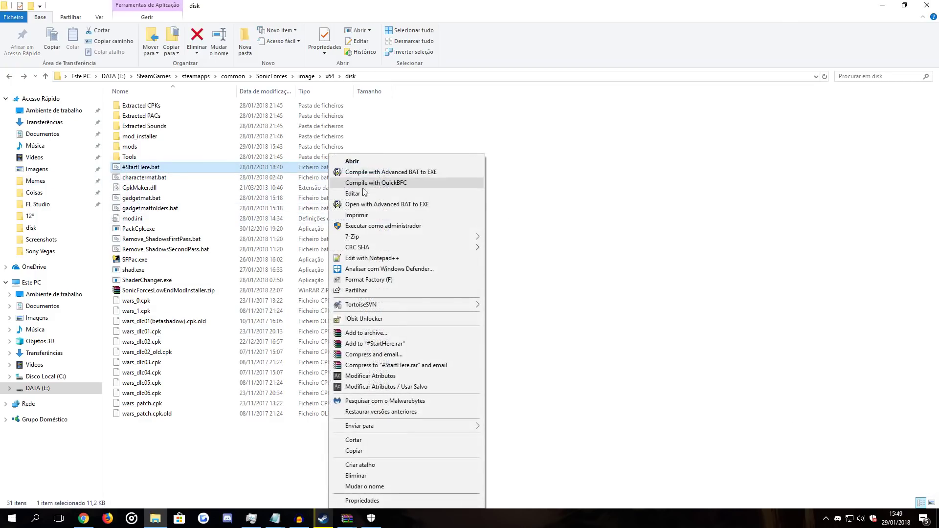
pyautogui.click(369, 228)
pyautogui.click(412, 321)
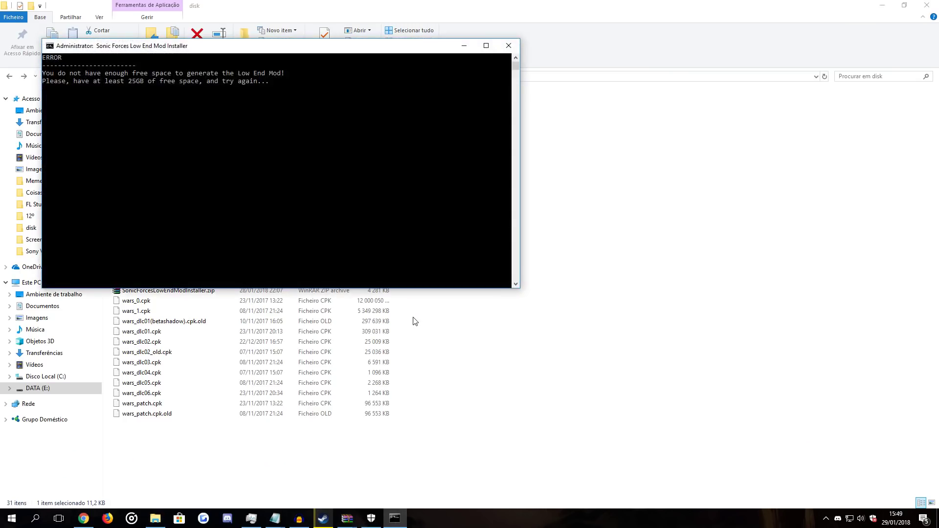
pyautogui.moveTo(173, 50); pyautogui.dragTo(326, 74)
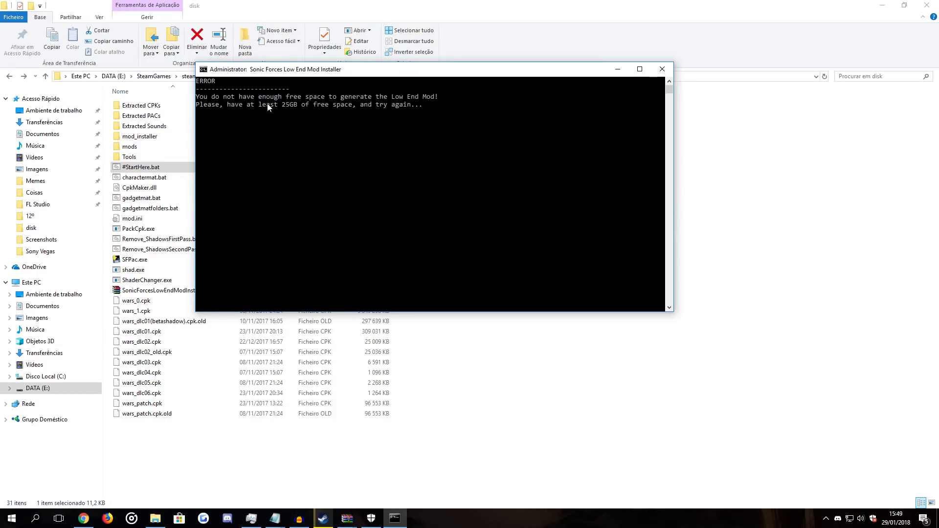
pyautogui.moveTo(261, 78); pyautogui.dragTo(337, 77)
# Check drive free space in Este PC, return to the disk folder, and close the 25GB error console
pyautogui.click(58, 285)
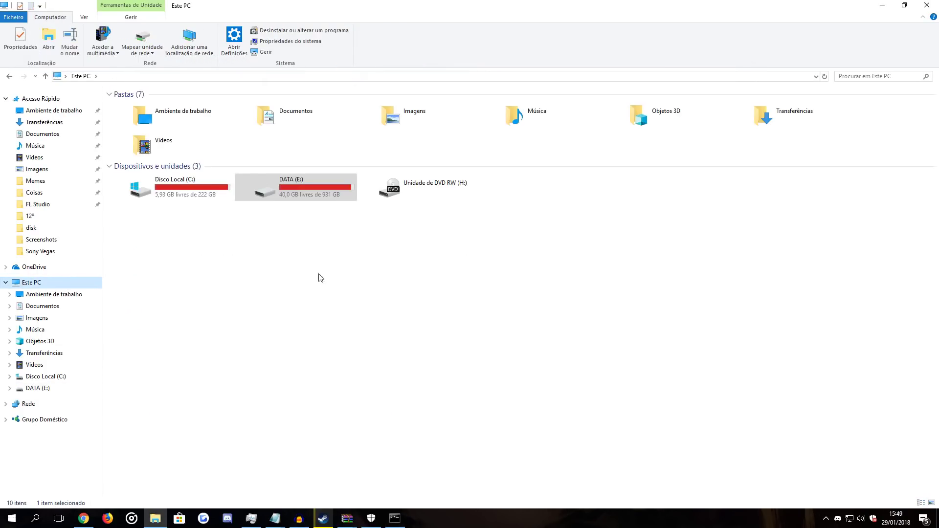
pyautogui.click(9, 76)
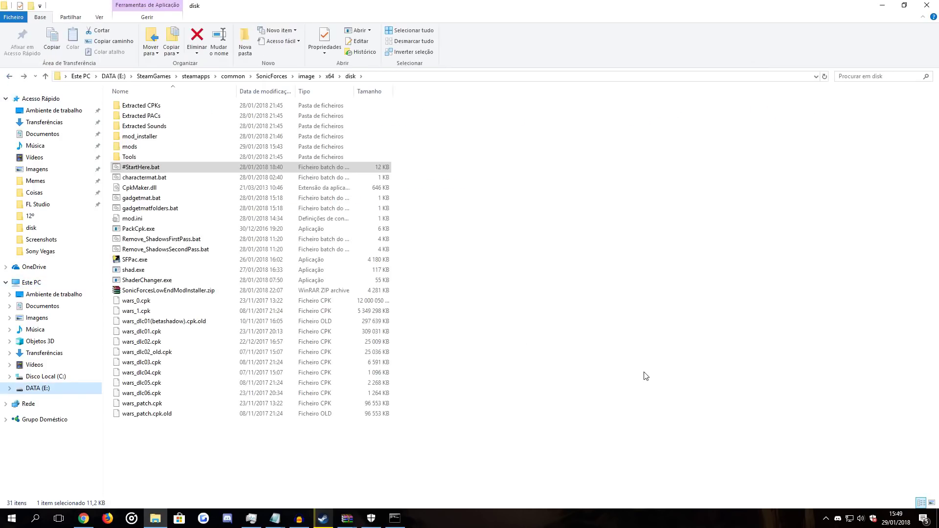
pyautogui.hotkey('alt', 'Tab')
pyautogui.click(741, 71)
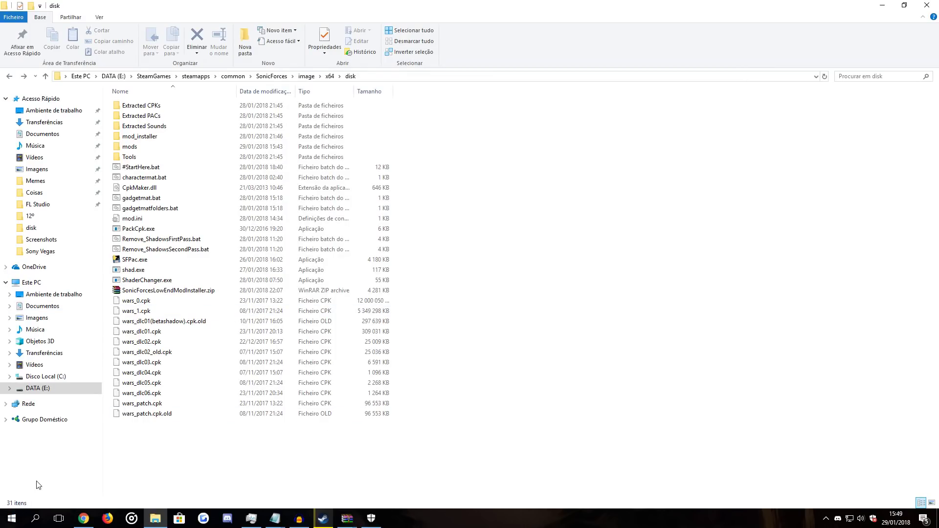
# Launch Linha de comandos as administrator from a Start-menu search for 'cmd' and move it right
pyautogui.press('super')
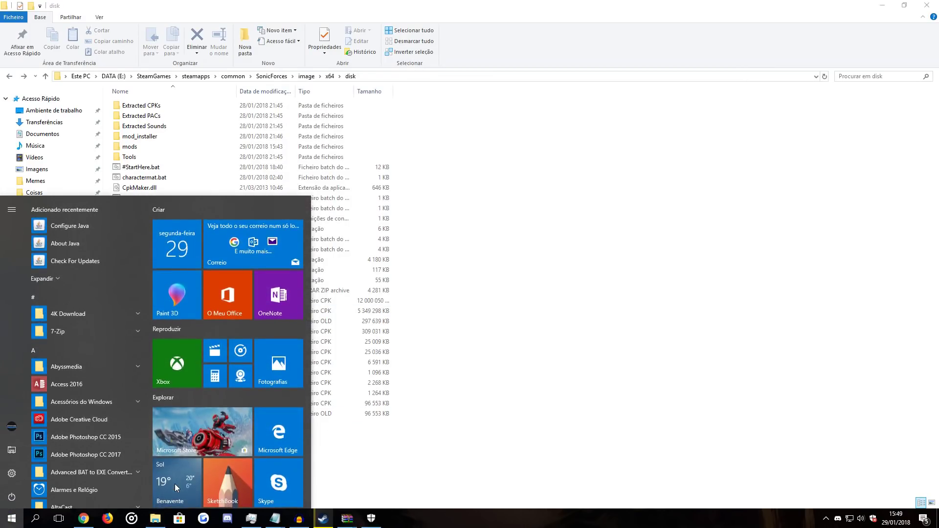
pyautogui.write('cmd')
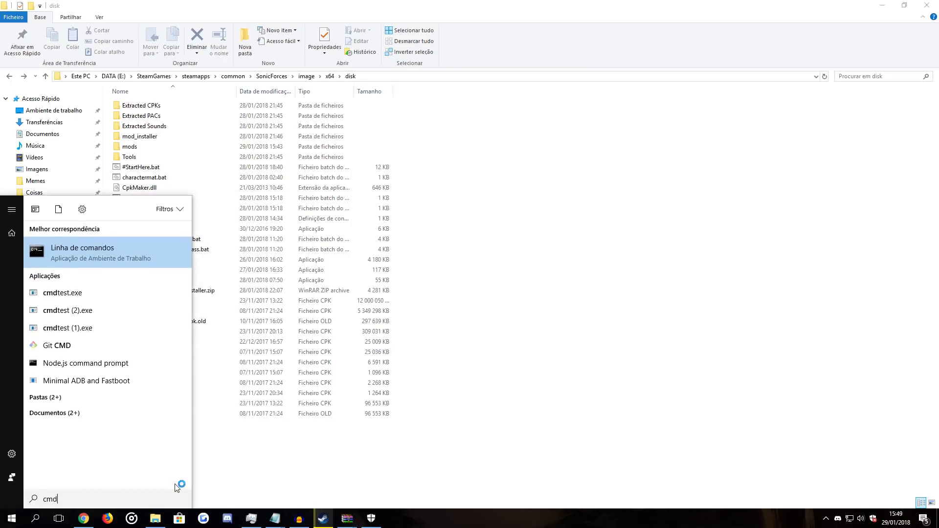
pyautogui.rightClick(71, 250)
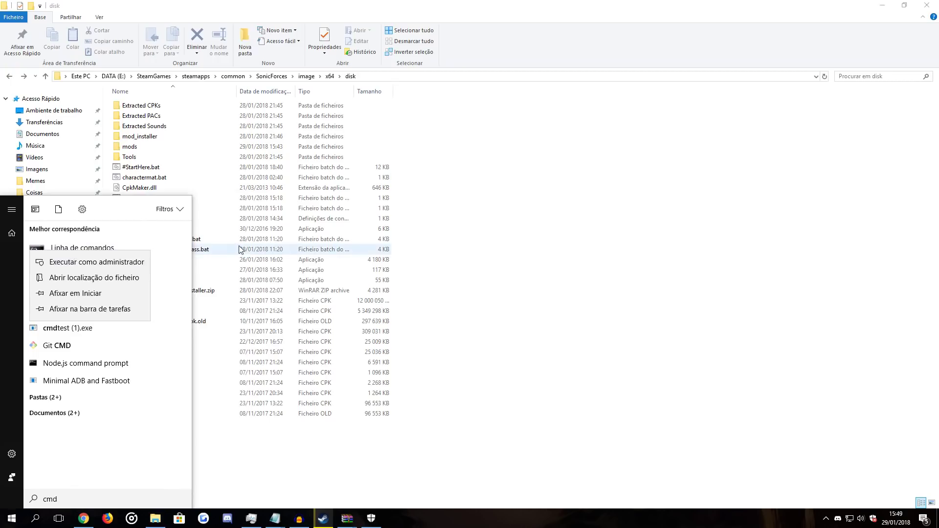
pyautogui.click(139, 263)
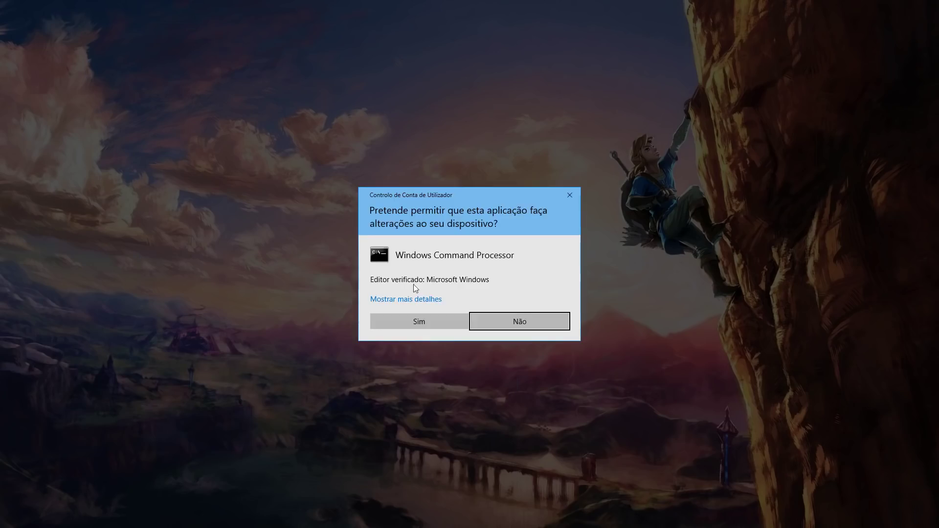
pyautogui.click(431, 321)
pyautogui.moveTo(127, 59); pyautogui.dragTo(465, 60)
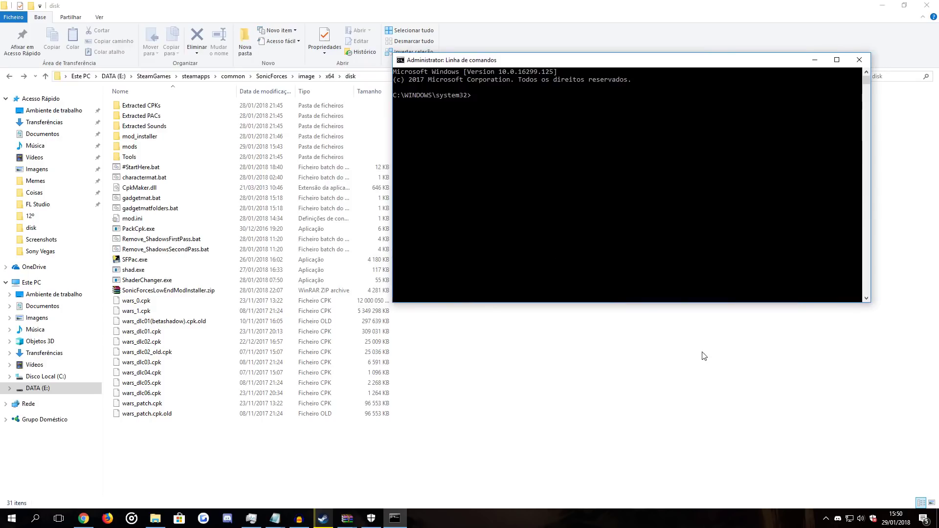
# Switch the admin prompt to drive E: and start a cd command
pyautogui.moveTo(444, 60); pyautogui.dragTo(455, 60)
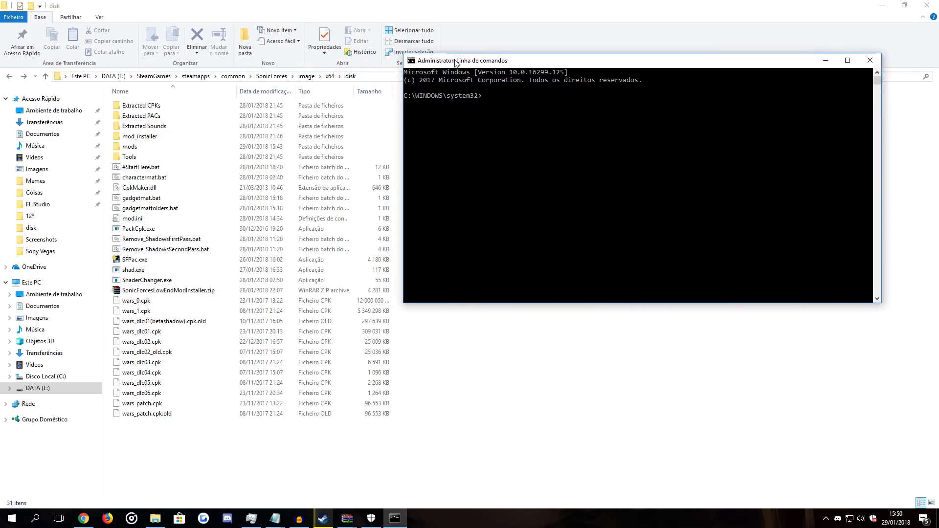
pyautogui.write('E:')
pyautogui.press('Return')
pyautogui.moveTo(460, 61); pyautogui.dragTo(454, 66)
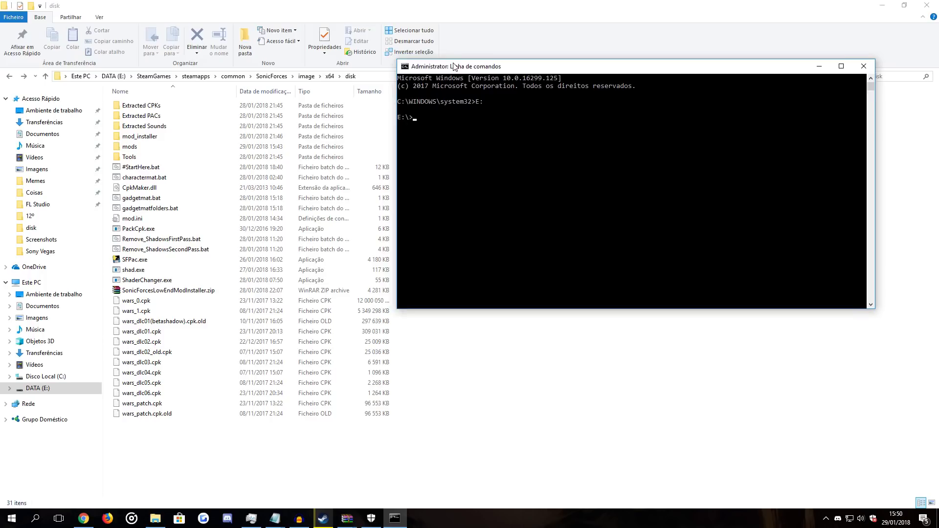
pyautogui.write('cd')
# Copy the disk folder path from Explorer's address bar and cd into E:\SteamGames\steamapps\common\SonicForces\image\x64\disk
pyautogui.moveTo(432, 67); pyautogui.dragTo(442, 124)
pyautogui.click(470, 102)
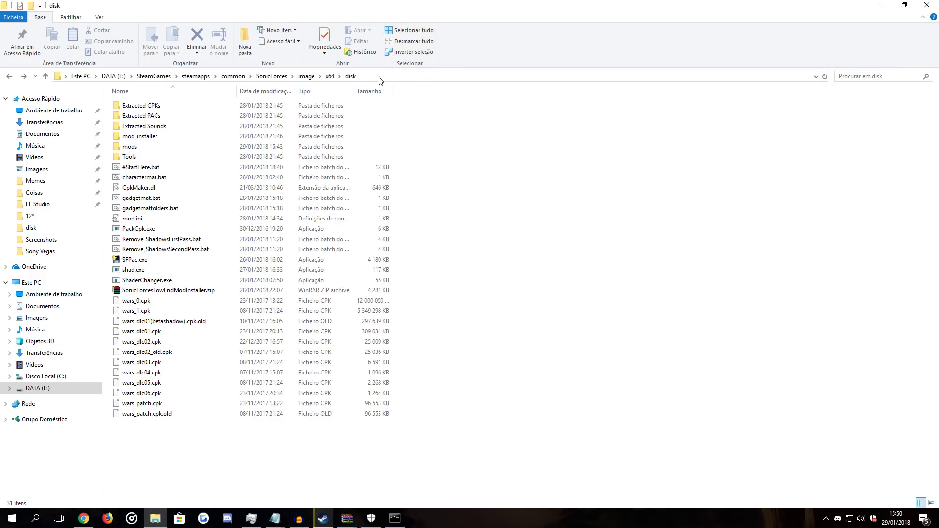
pyautogui.click(406, 78)
pyautogui.hotkey('ctrl', 'c')
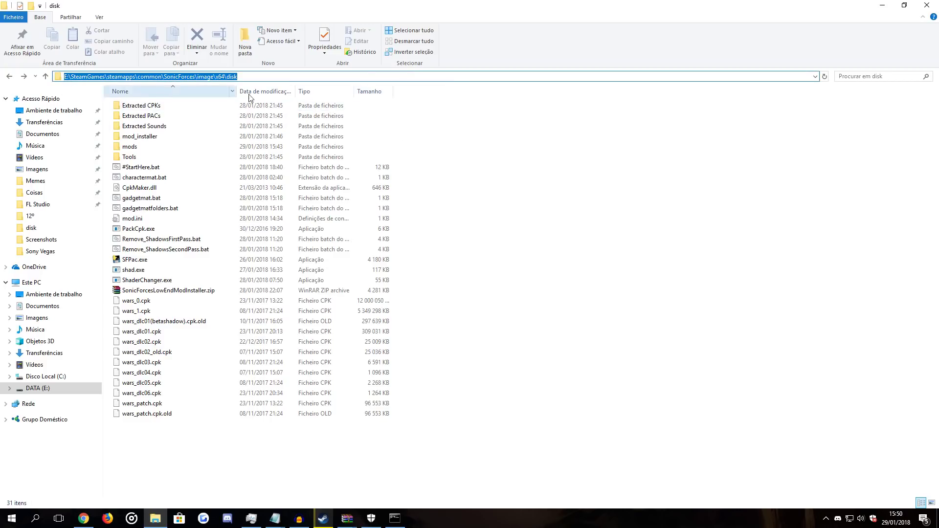
pyautogui.rightClick(163, 76)
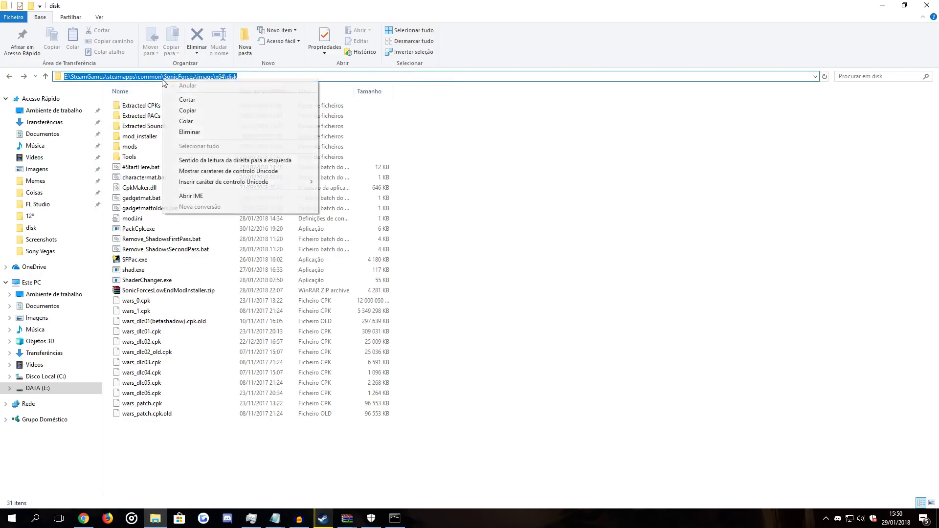
pyautogui.click(206, 109)
pyautogui.hotkey('alt', 'Tab')
pyautogui.moveTo(453, 135)
pyautogui.mouseDown()
pyautogui.moveTo(437, 134)
pyautogui.moveTo(453, 136)
pyautogui.mouseUp()
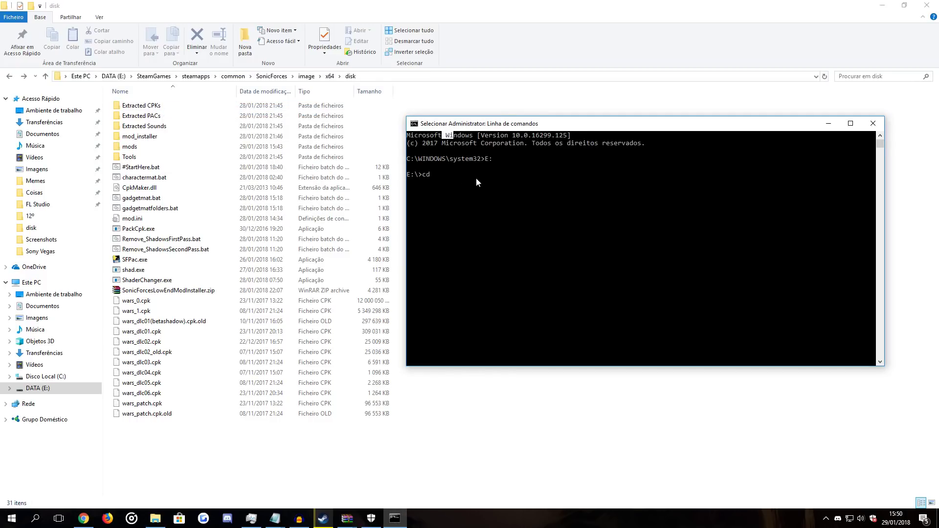
pyautogui.hotkey('ctrl', 'v')
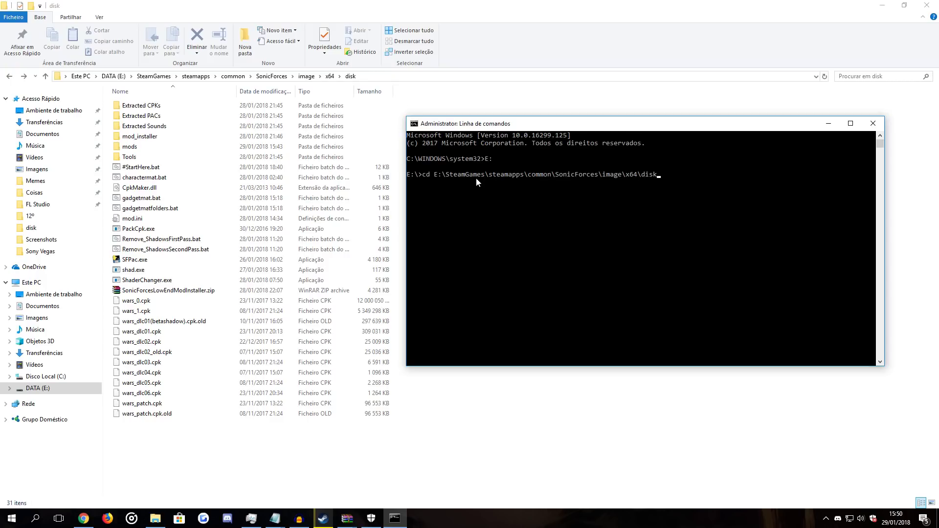
pyautogui.press('Return')
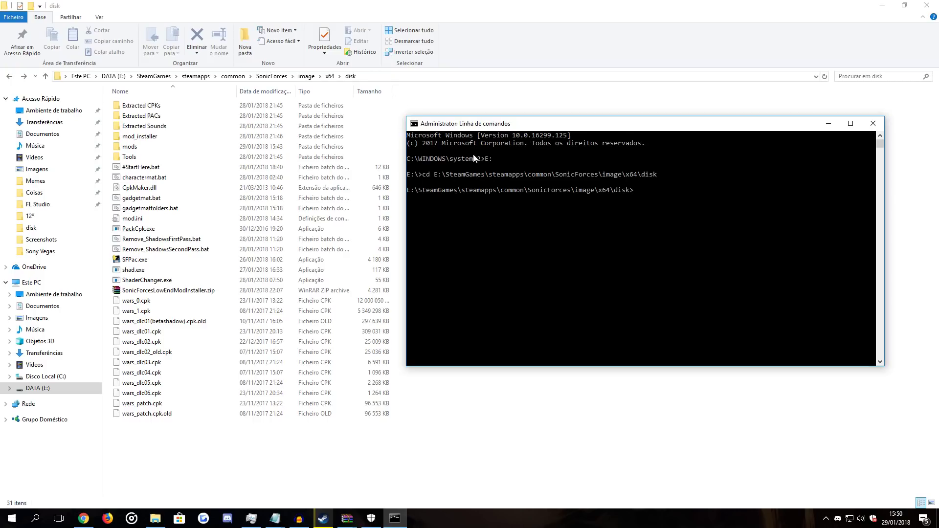
pyautogui.doubleClick(492, 123)
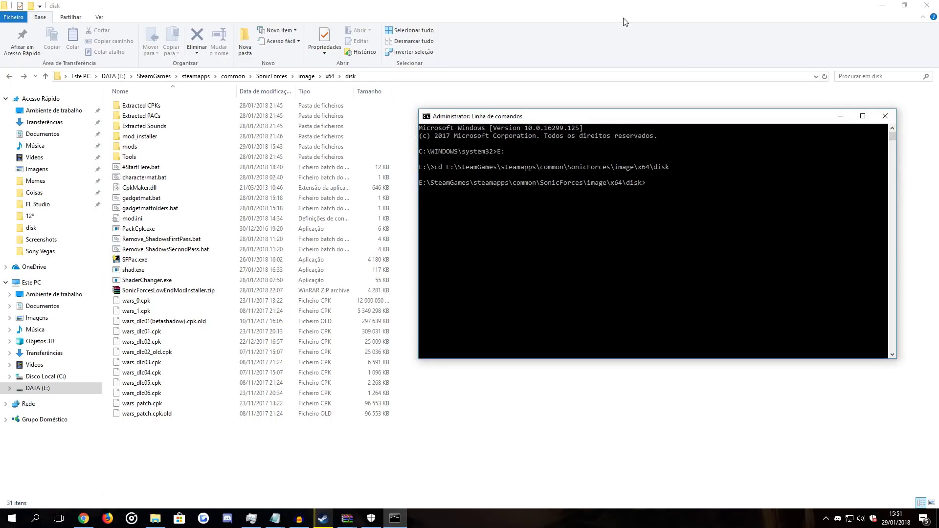
# Run starthere.bat from the disk folder and continue past the warning to begin extraction
pyautogui.write('starthere.bat')
pyautogui.press('Return')
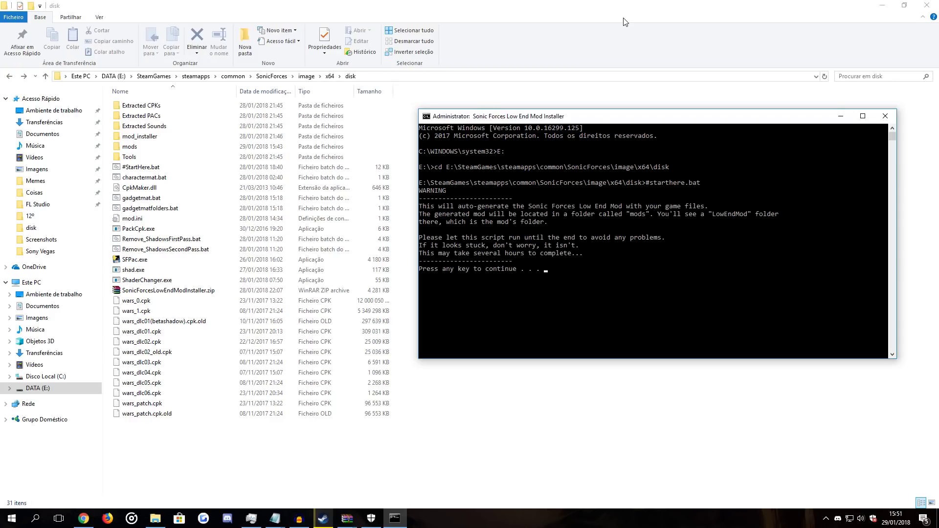
pyautogui.press('Return')
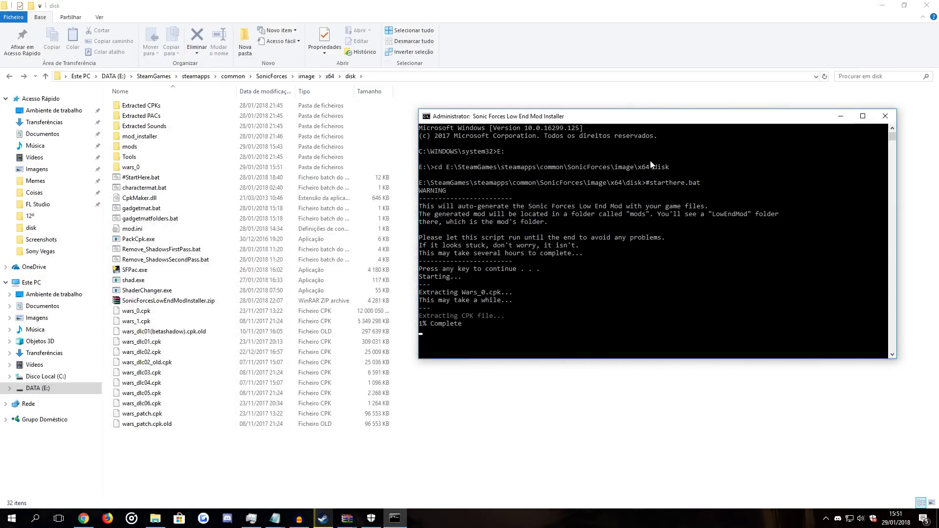
# Close the installer console at 1% and delete the partly extracted wars_0 folder
pyautogui.click(889, 123)
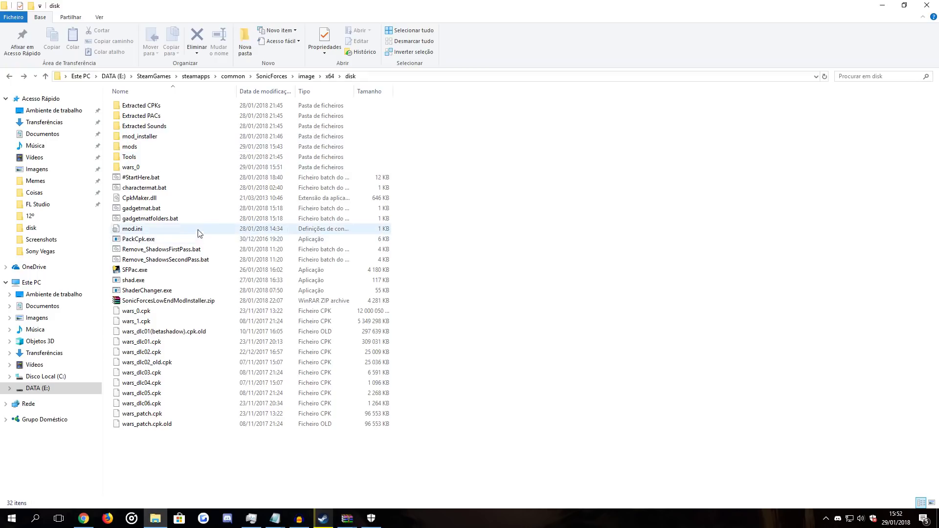
pyautogui.click(171, 168)
pyautogui.press('Delete')
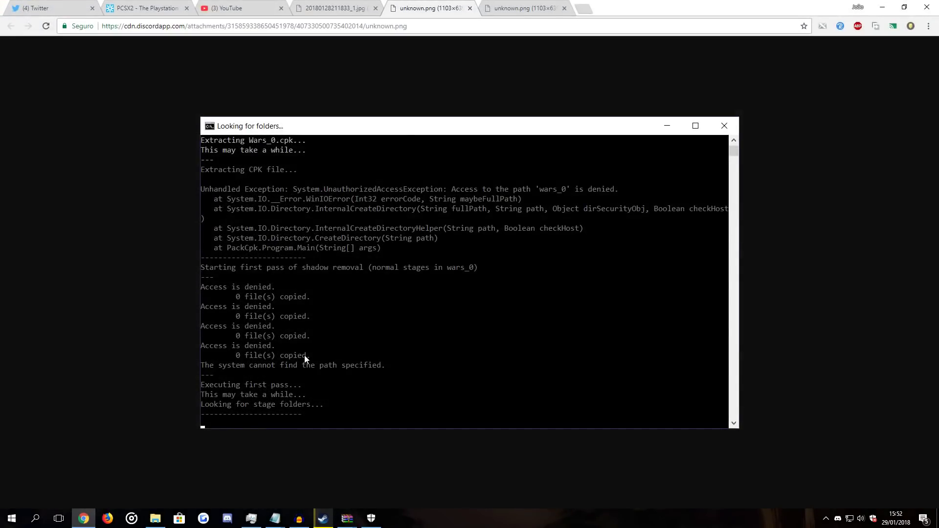
# View the 'Could Not Find' console screenshot in the last unknown.png tab, then minimise Chrome
pyautogui.click(507, 4)
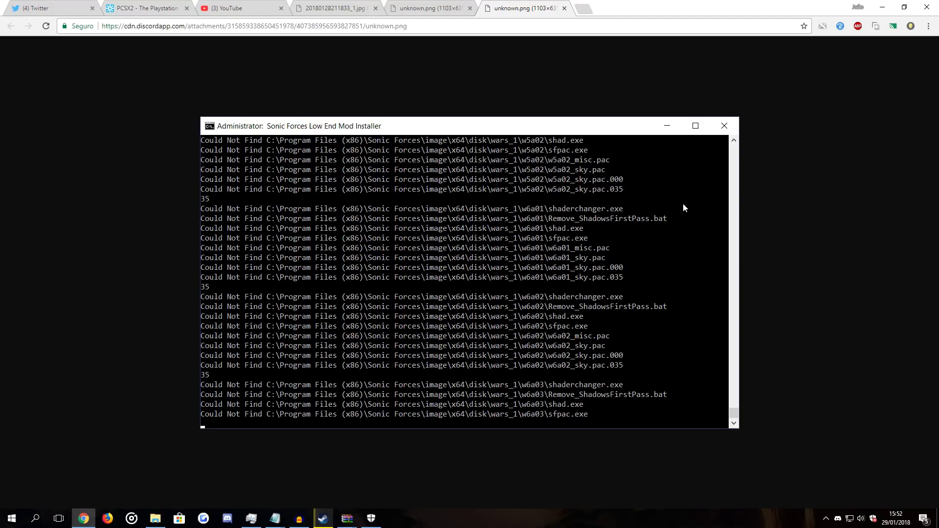
pyautogui.click(882, 7)
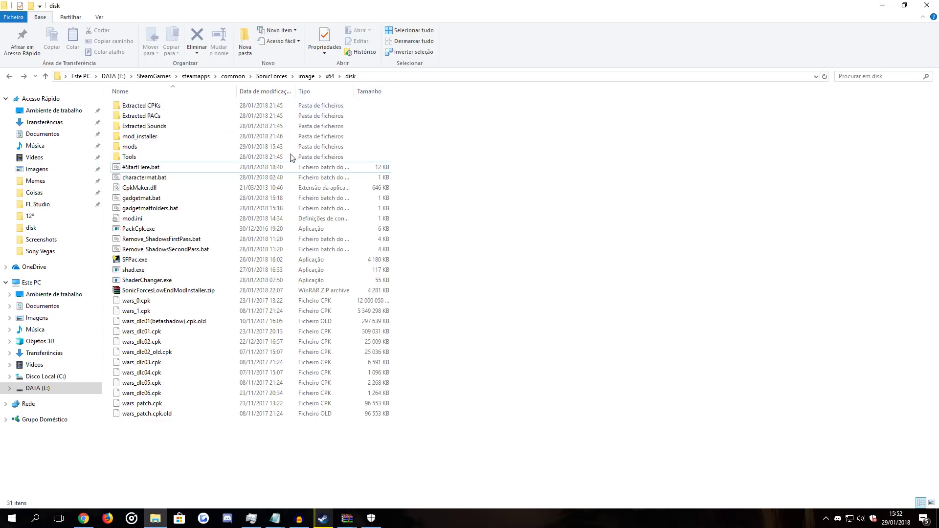
# Open the mods folder and inspect the generated LowEndMod folder
pyautogui.doubleClick(167, 147)
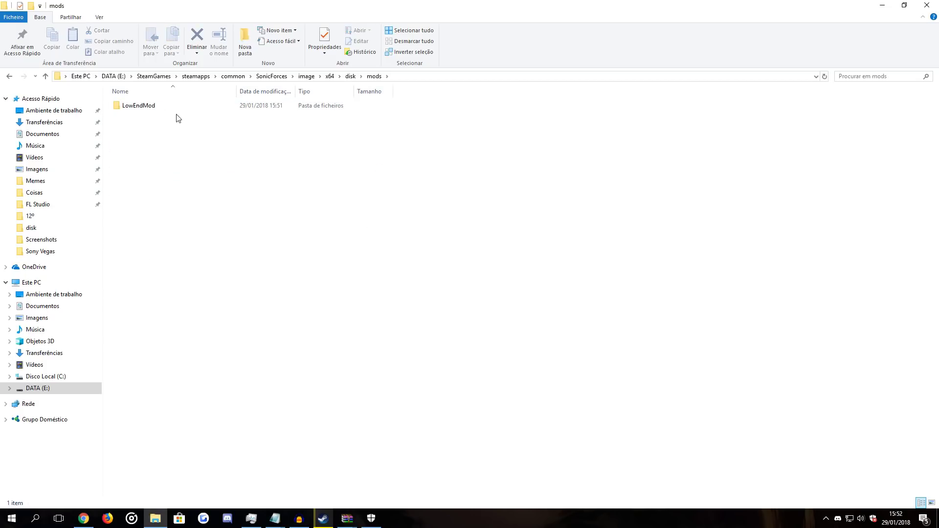
pyautogui.doubleClick(168, 108)
pyautogui.click(373, 76)
pyautogui.moveTo(335, 162); pyautogui.dragTo(196, 169)
# Go from SonicForces to build\main\projects\exec and launch HedgeModManager.exe
pyautogui.click(272, 76)
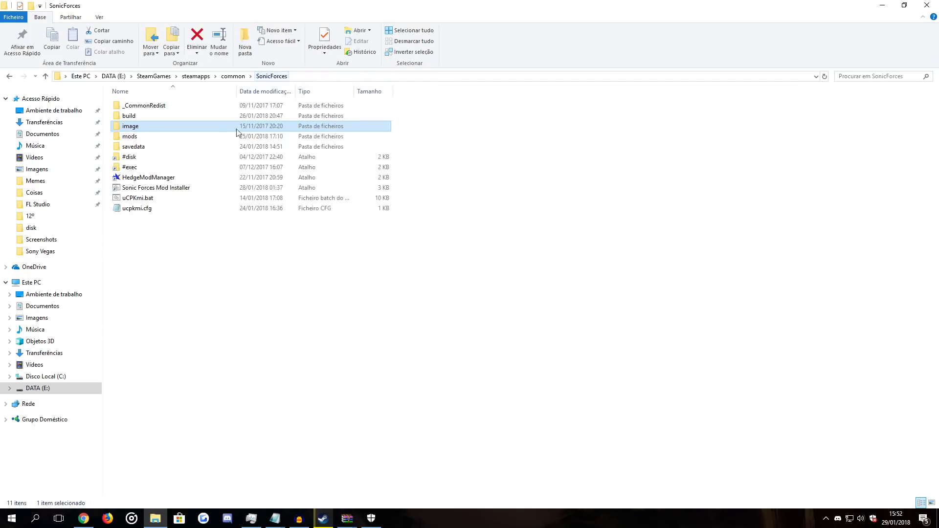
pyautogui.doubleClick(160, 118)
pyautogui.doubleClick(157, 106)
pyautogui.doubleClick(158, 106)
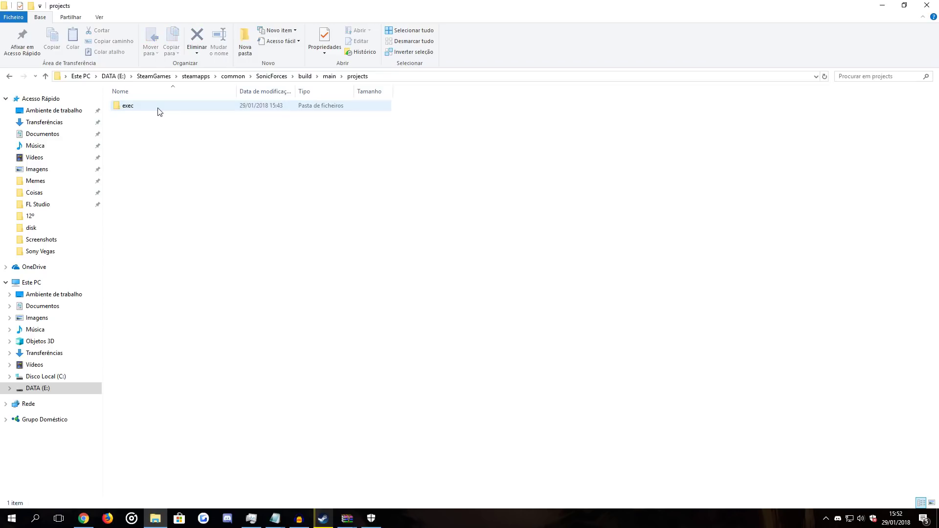
pyautogui.doubleClick(158, 107)
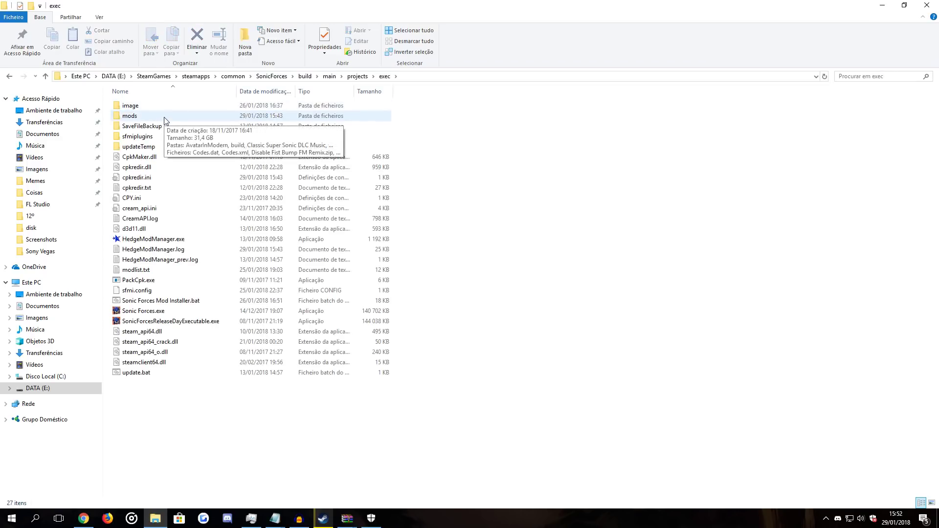
pyautogui.doubleClick(165, 117)
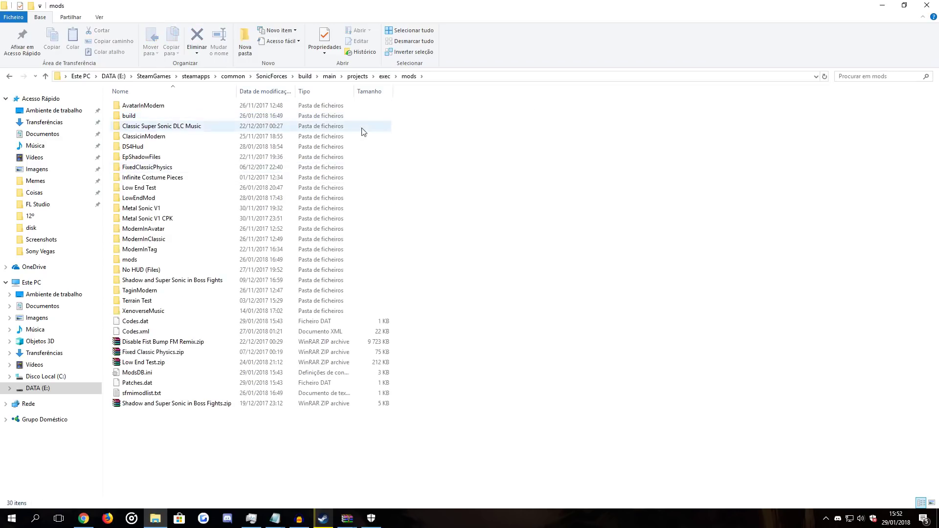
pyautogui.click(384, 77)
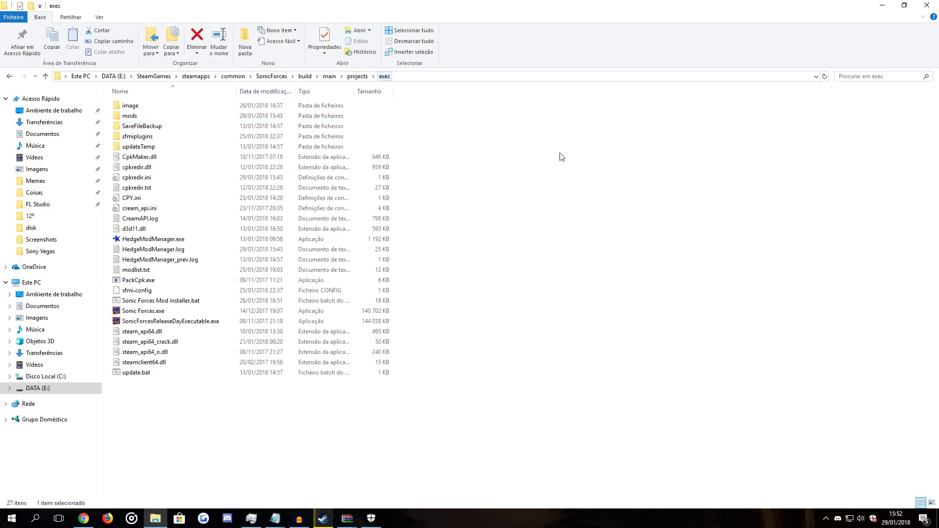
pyautogui.doubleClick(187, 241)
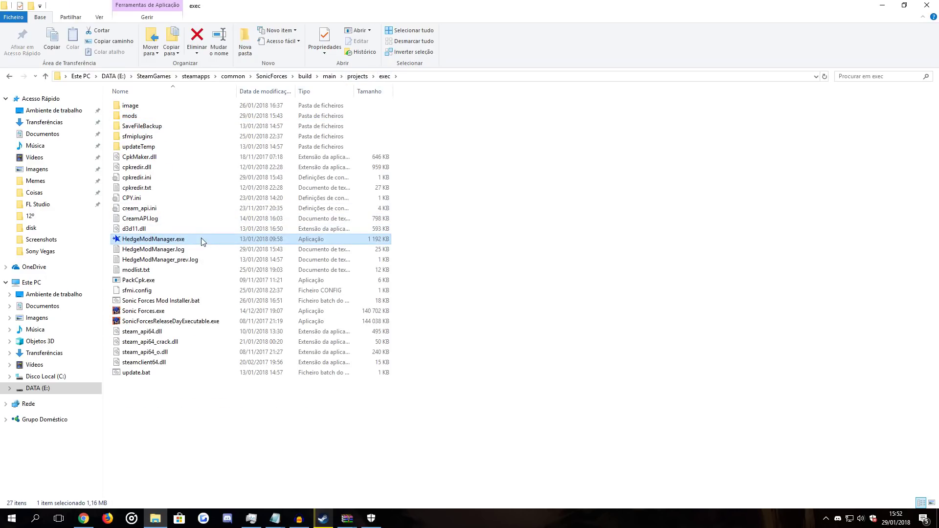
# Save the HedgeModManager mod list with Sonic Forces - Low End Mod enabled
pyautogui.moveTo(370, 115); pyautogui.dragTo(420, 107)
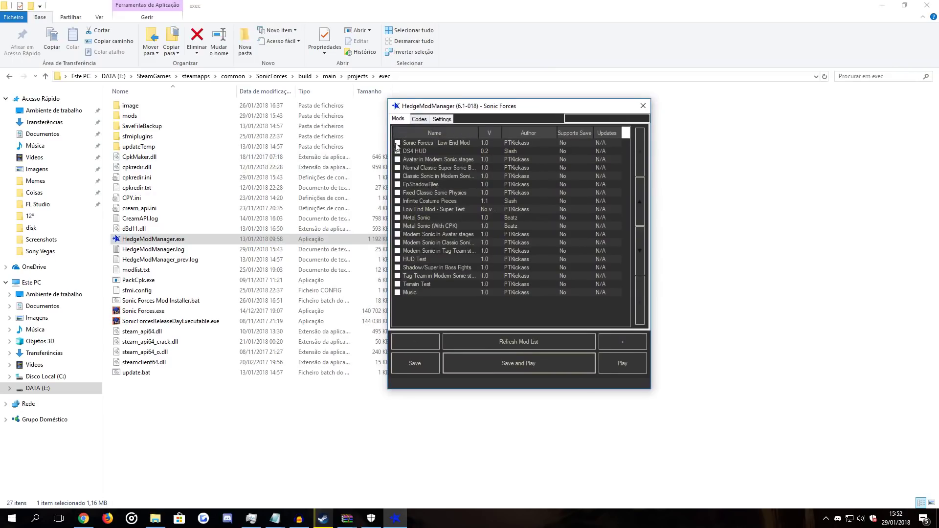
pyautogui.click(410, 360)
pyautogui.moveTo(463, 113); pyautogui.dragTo(510, 99)
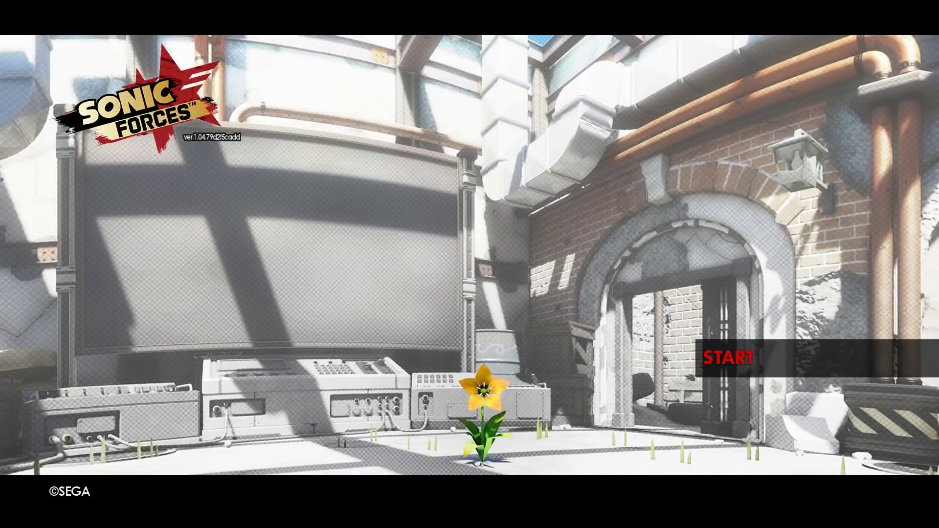
# Continue the saved game and move the world map selection from Secret 6 to Stage 21
pyautogui.press('Return')
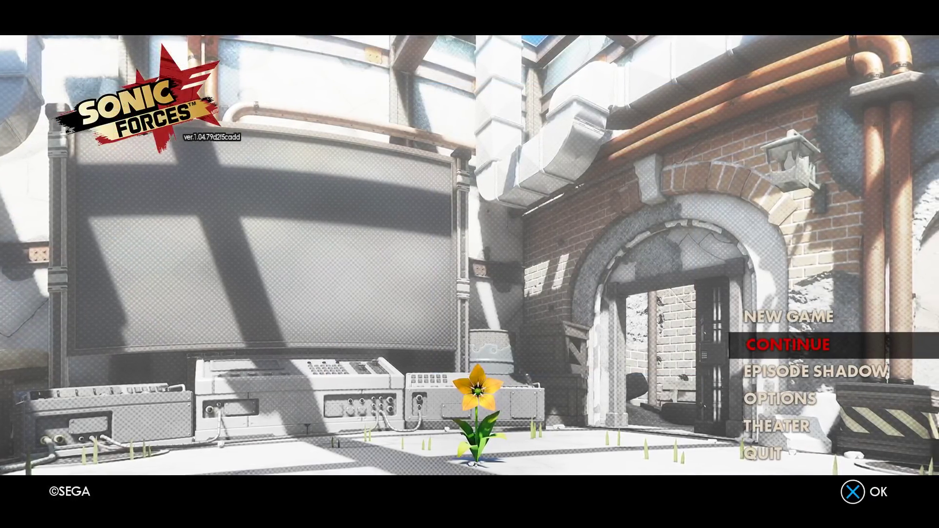
pyautogui.press('Return')
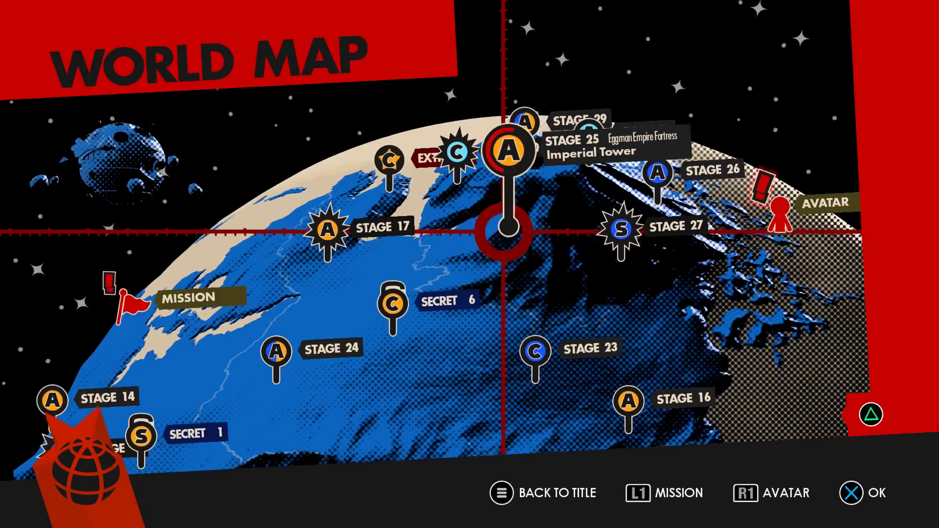
pyautogui.press('Down')
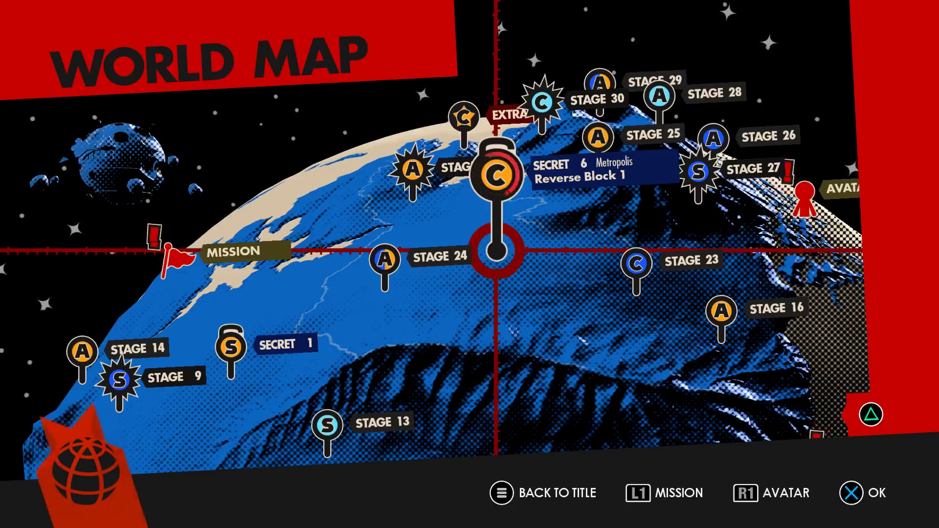
pyautogui.press('Left')
pyautogui.press('Down')
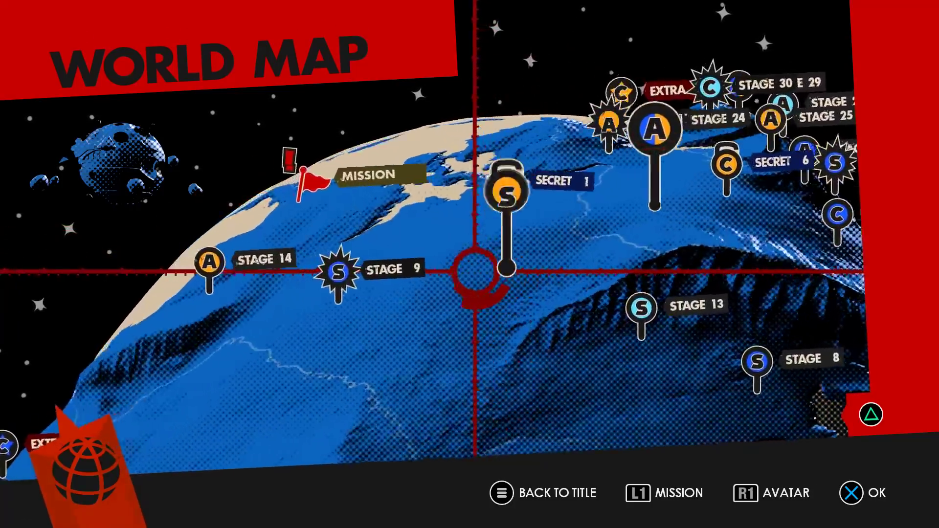
pyautogui.press('Left')
pyautogui.press('Down')
pyautogui.press('Up')
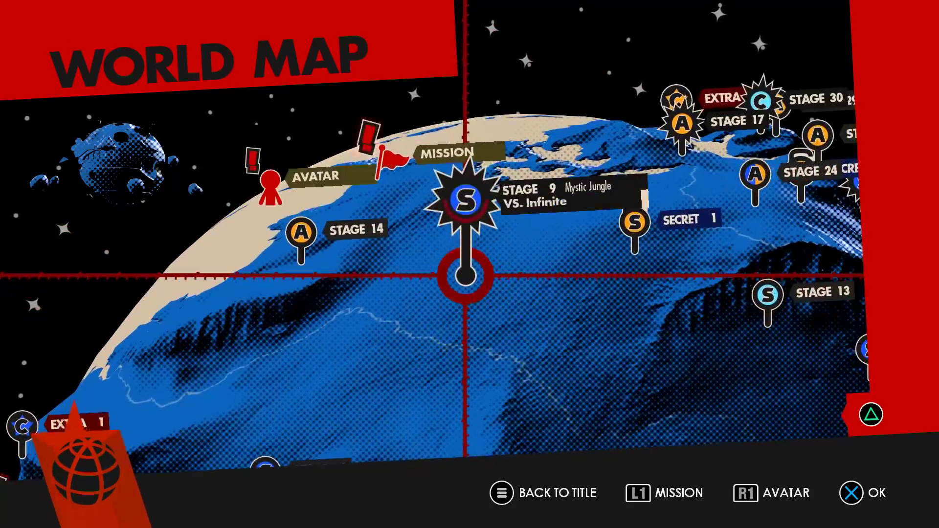
pyautogui.press('Down')
pyautogui.press('Left')
pyautogui.press('Left')
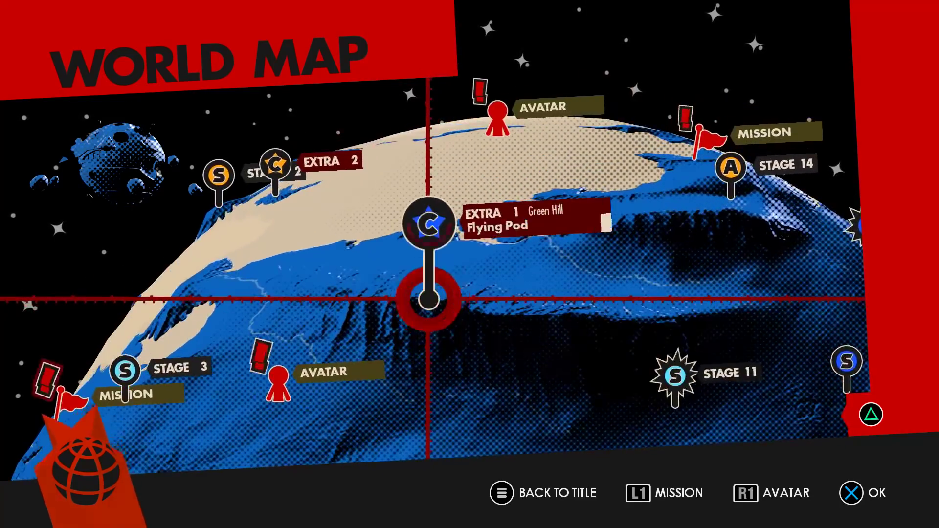
pyautogui.press('Left')
pyautogui.press('Up')
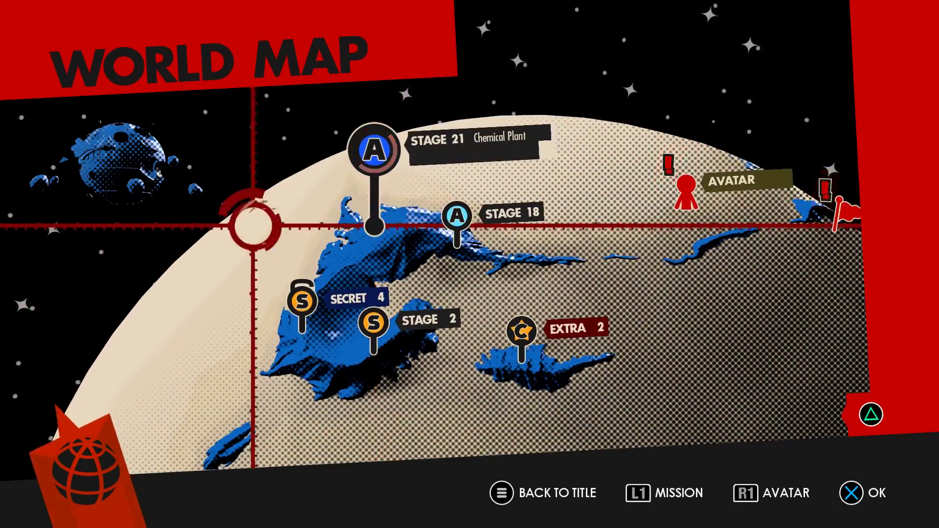
# Swing the map to the Death Egg and open Stage 6, Egg Gate
pyautogui.press('Up')
pyautogui.press('Left')
pyautogui.press('Down')
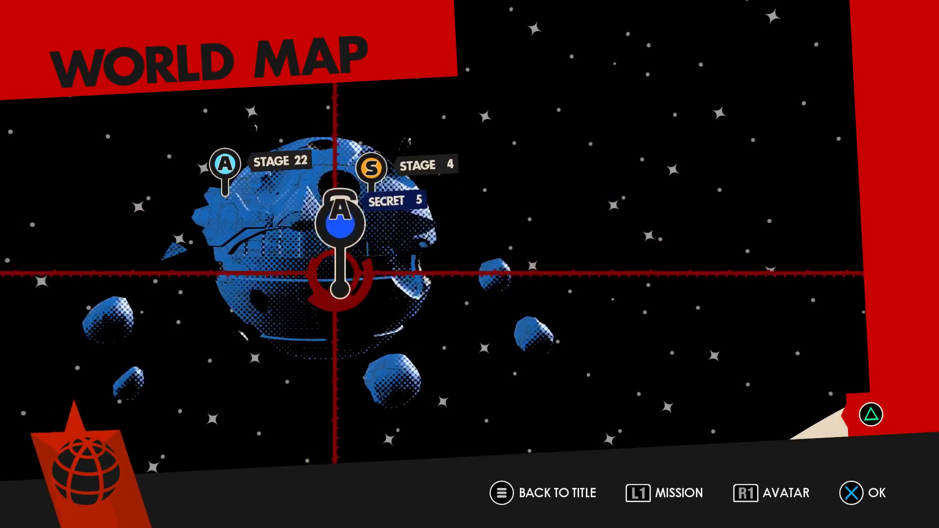
pyautogui.press('Right')
pyautogui.press('Up')
pyautogui.press('Return')
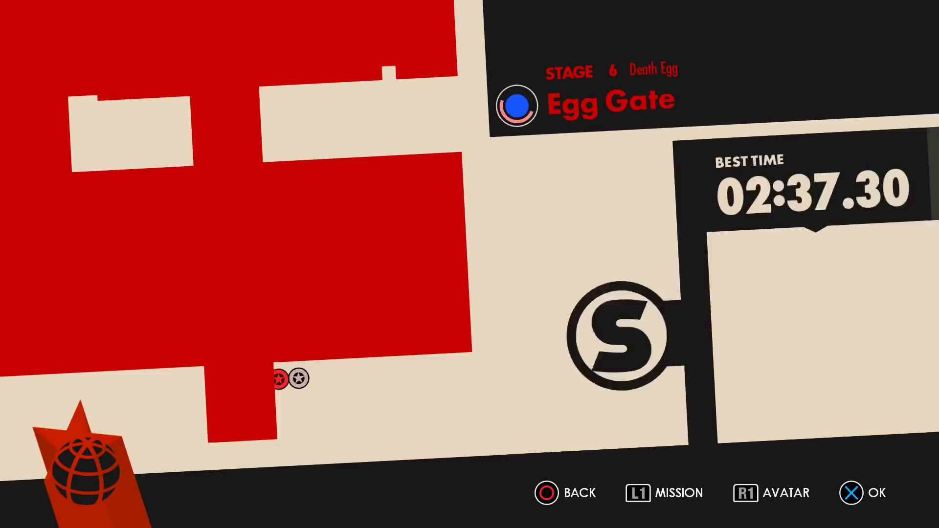
# Load Egg Gate, then run, boost and jump right to reach 38 rings and score 9900
pyautogui.press('Return')
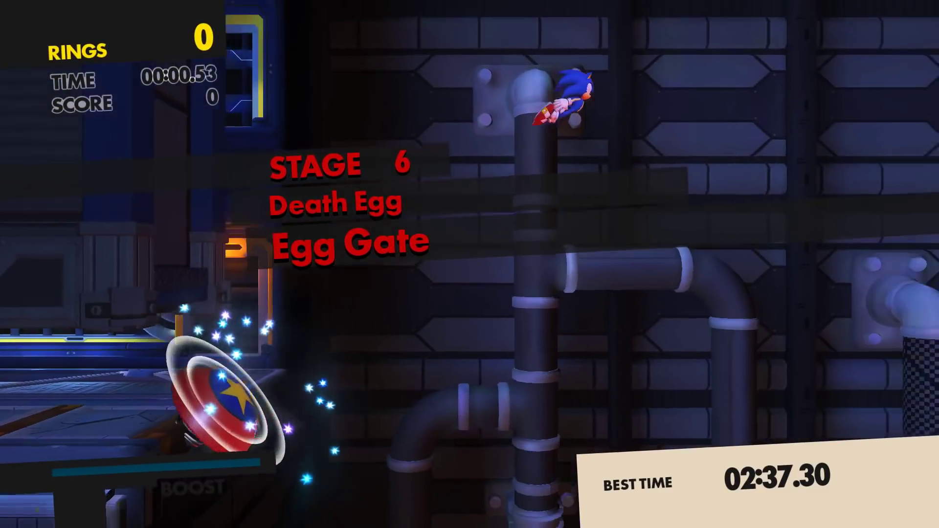
pyautogui.press('Right')
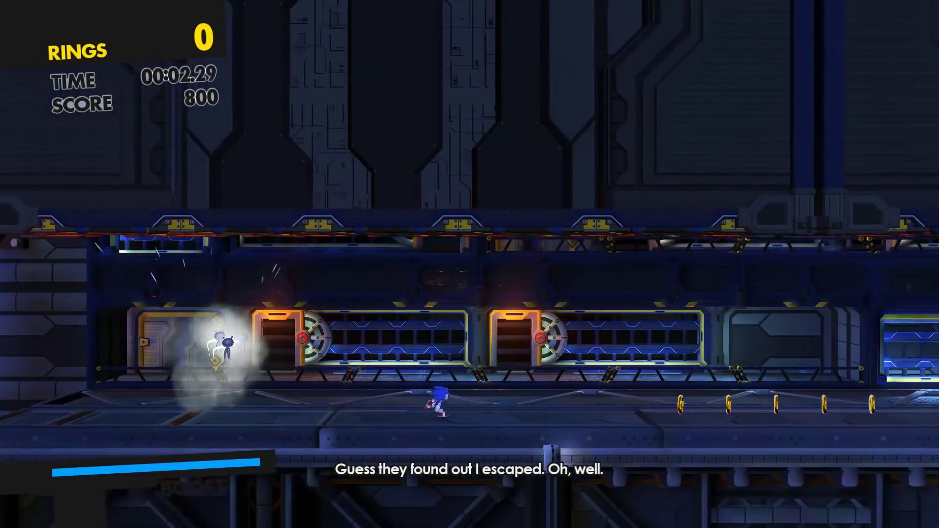
pyautogui.press('shift')
pyautogui.press('space')
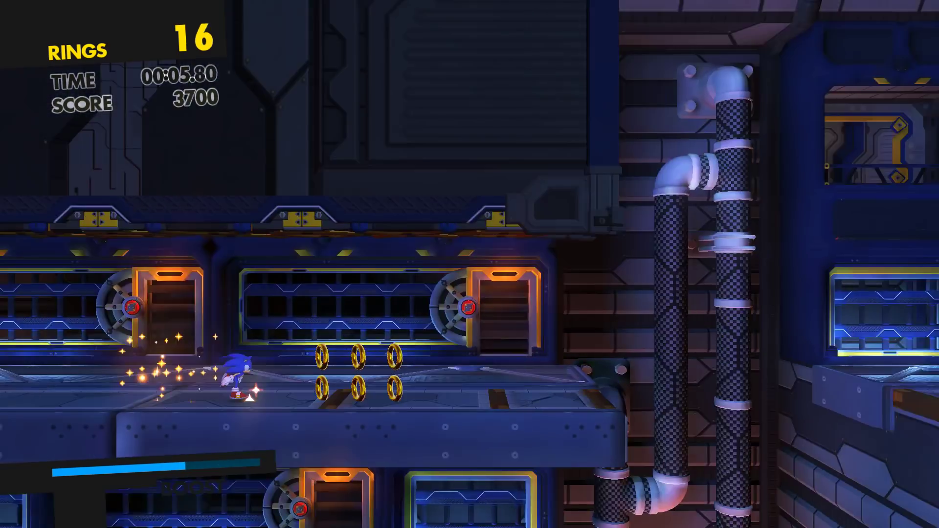
pyautogui.press('space')
pyautogui.press('Right')
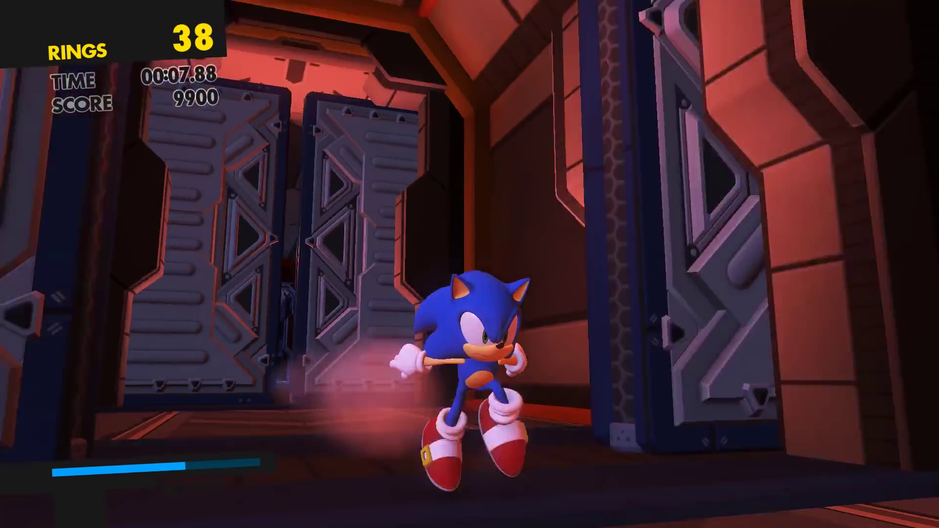